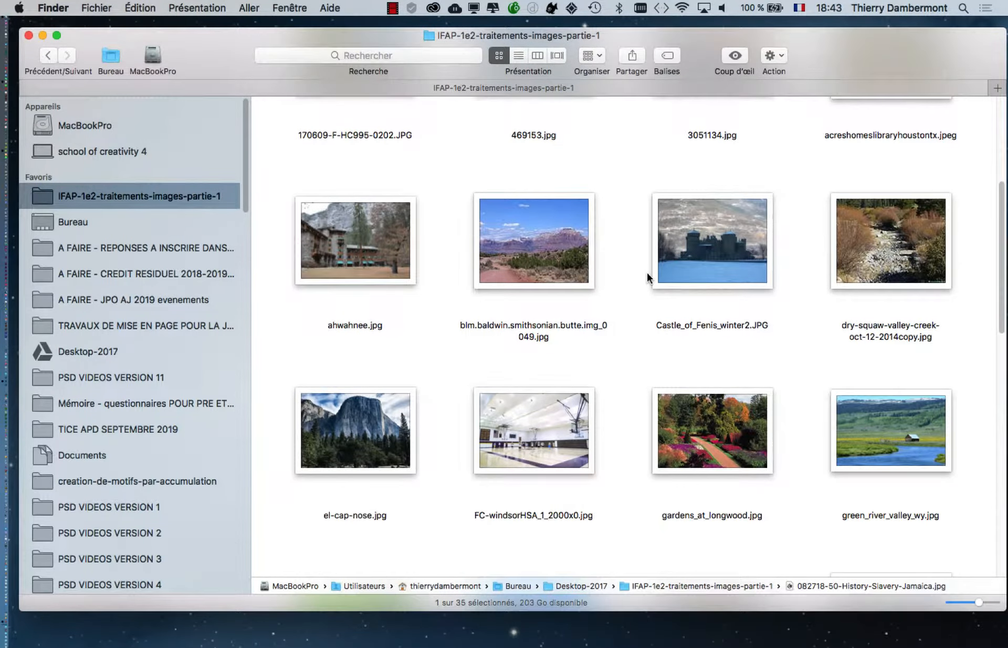
- Open Lewiston_and_Clarkston.jpg from the image folder with its default application and close it again
{"action": "scroll", "coordinate": [650, 276], "scroll_direction": "down", "scroll_amount": 12}
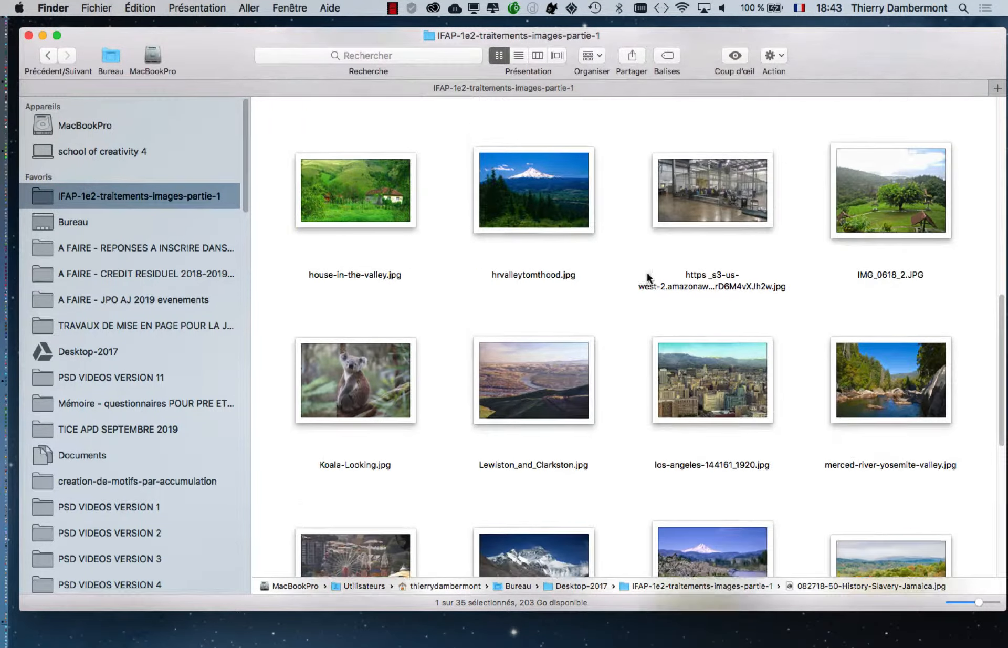
{"action": "scroll", "coordinate": [649, 275], "scroll_direction": "down", "scroll_amount": 4}
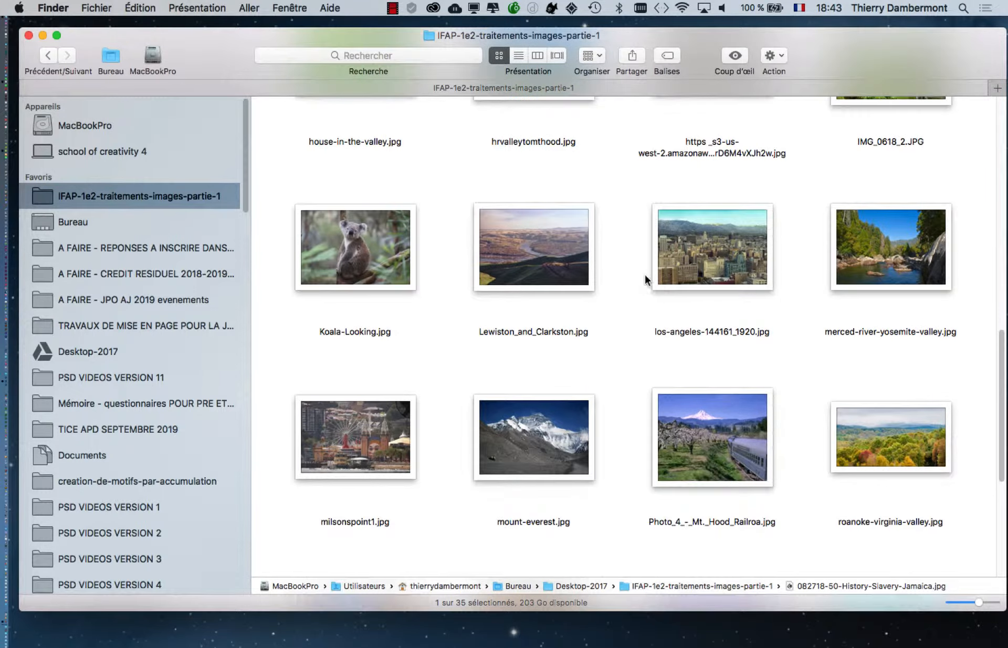
{"action": "left_click", "coordinate": [569, 266]}
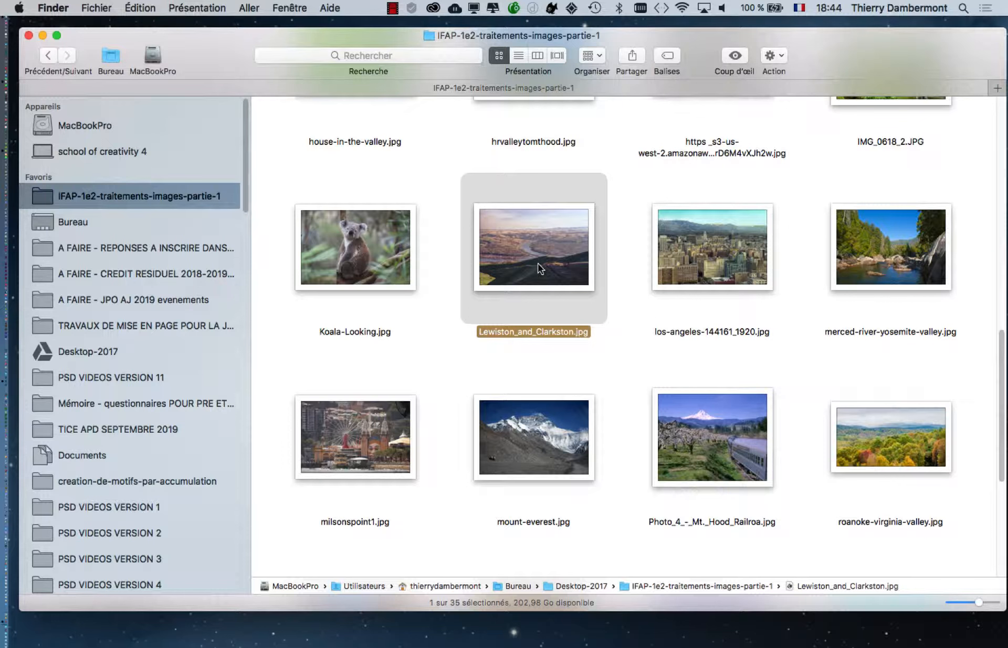
{"action": "double_click", "coordinate": [538, 263]}
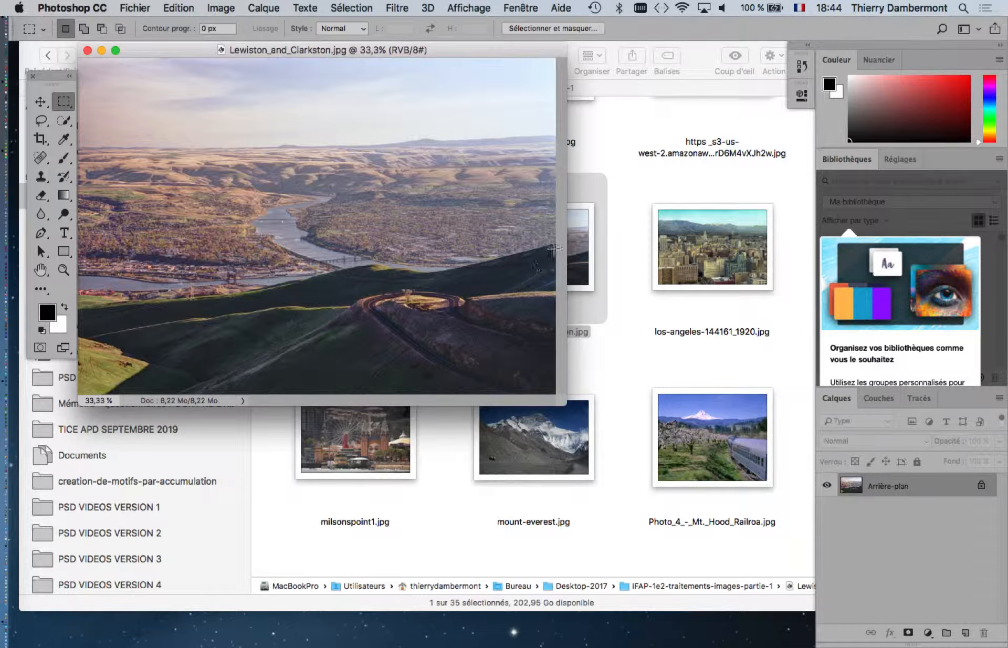
{"action": "left_click", "coordinate": [88, 50]}
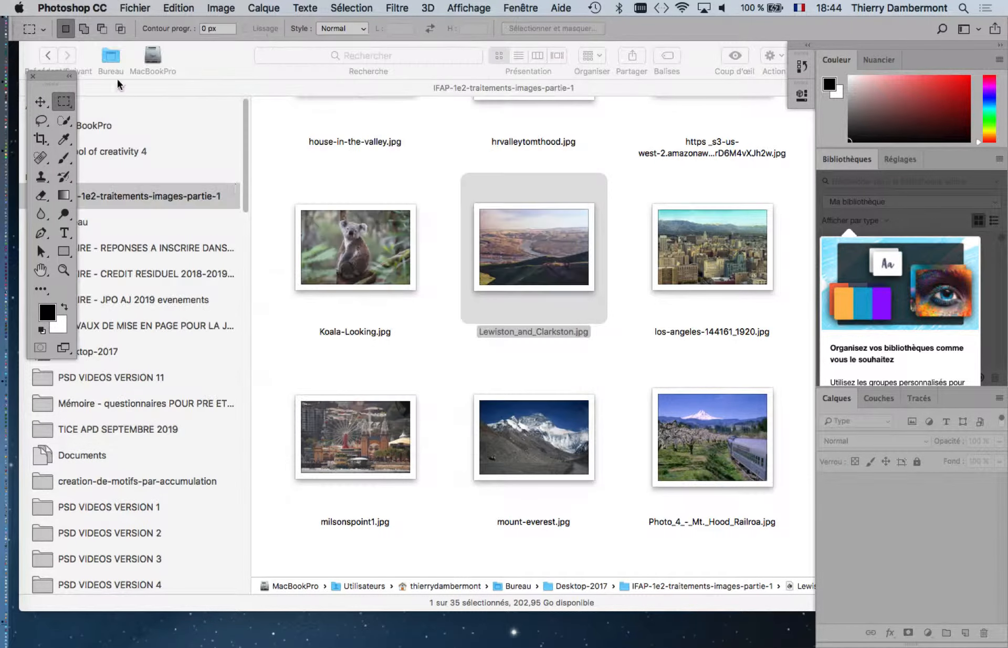
- Return to Finder and show the information window of Lewiston_and_Clarkston.jpg down to its default application setting
{"action": "left_click", "coordinate": [599, 367]}
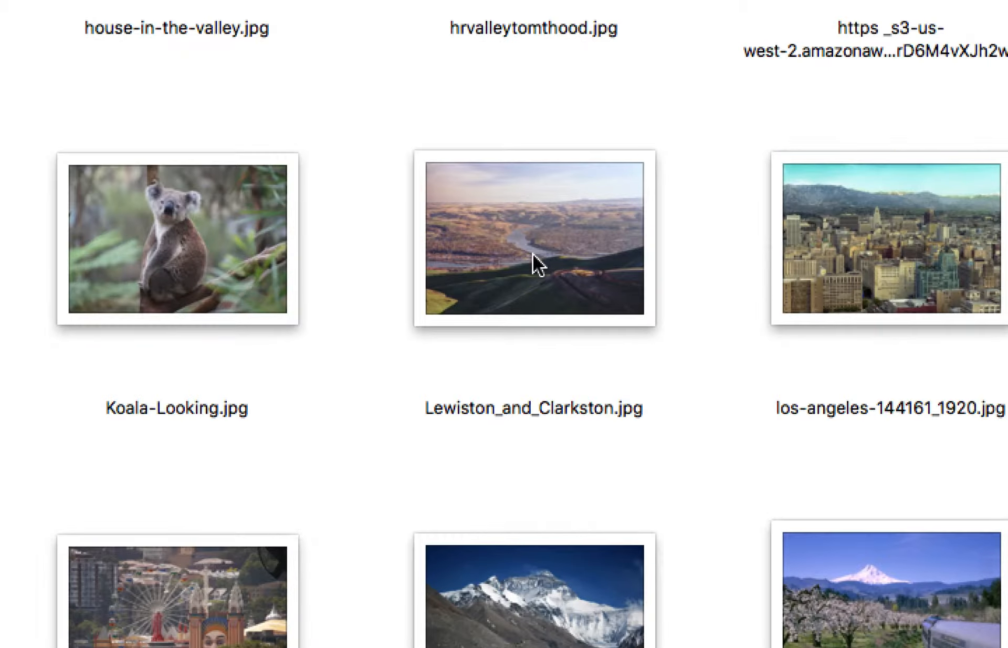
{"action": "left_click", "coordinate": [547, 253]}
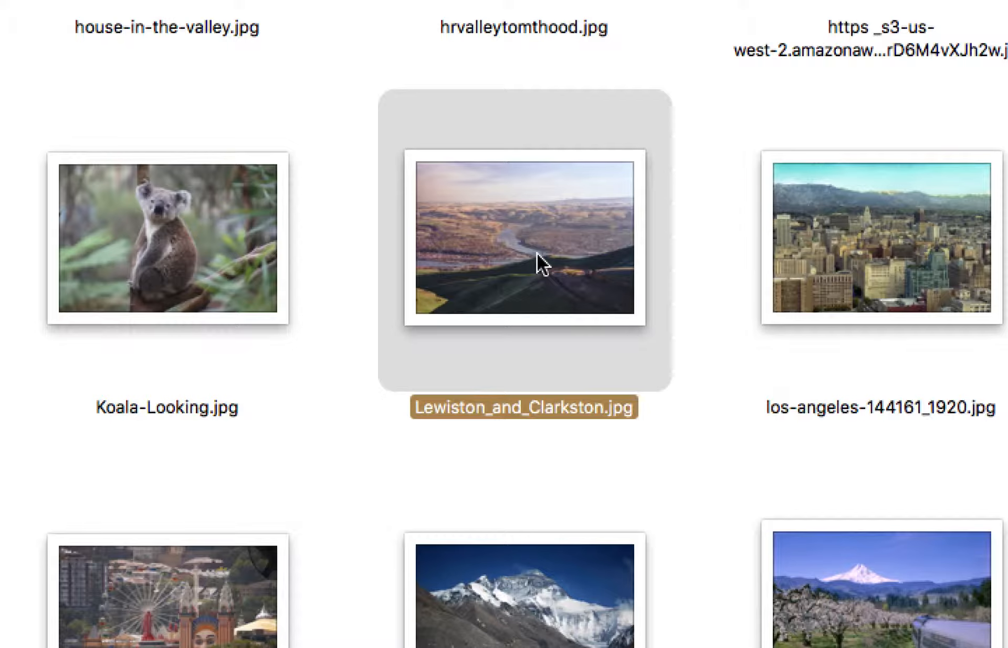
{"action": "key", "text": "super+i"}
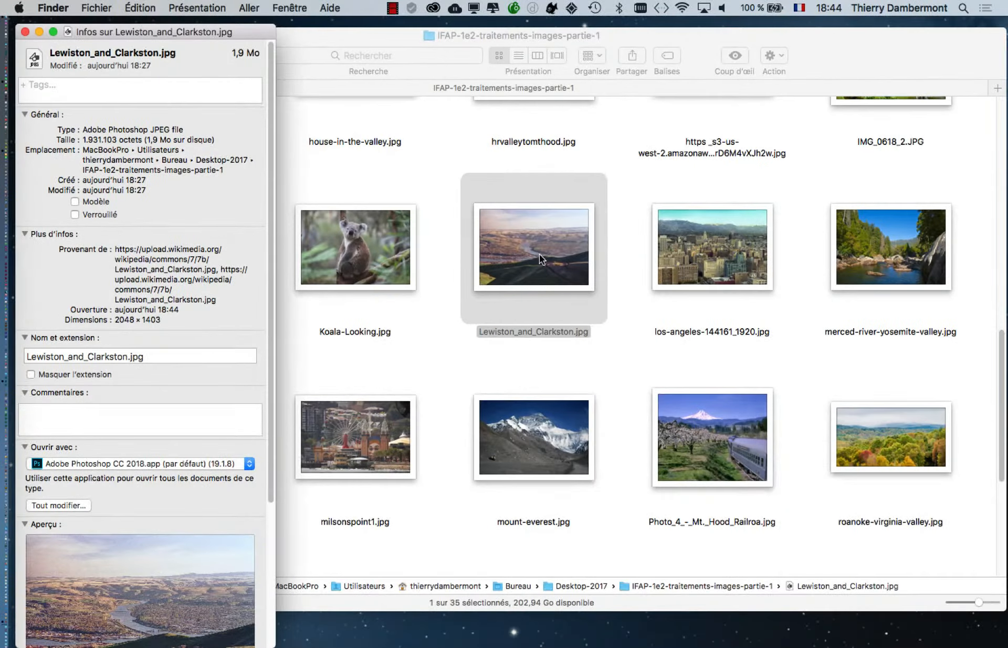
{"action": "left_click_drag", "start_coordinate": [243, 34], "coordinate": [204, 20]}
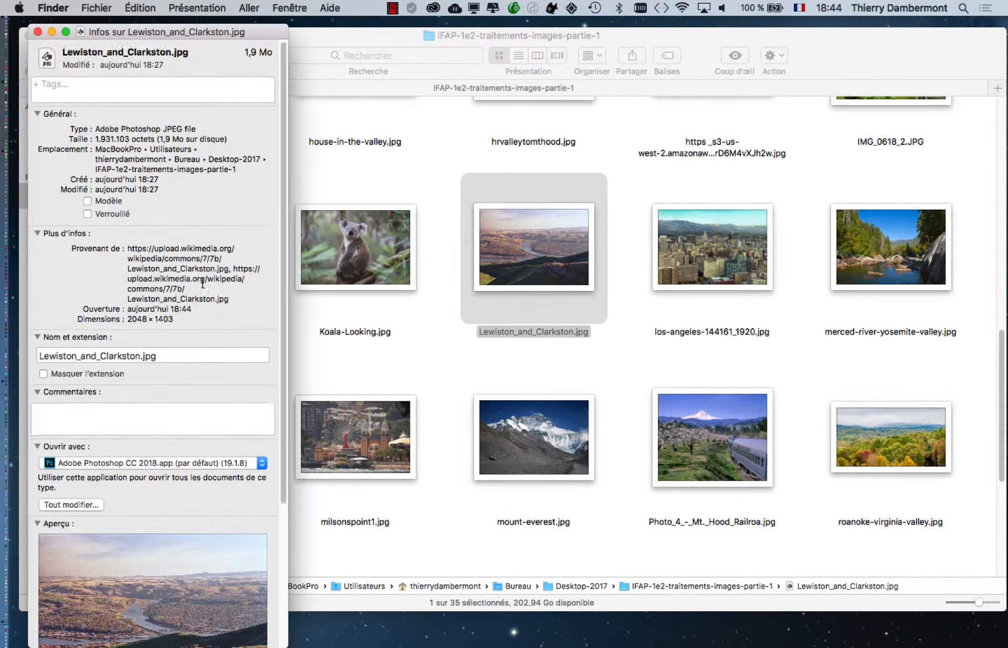
{"action": "scroll", "coordinate": [201, 283], "scroll_direction": "down", "scroll_amount": 5}
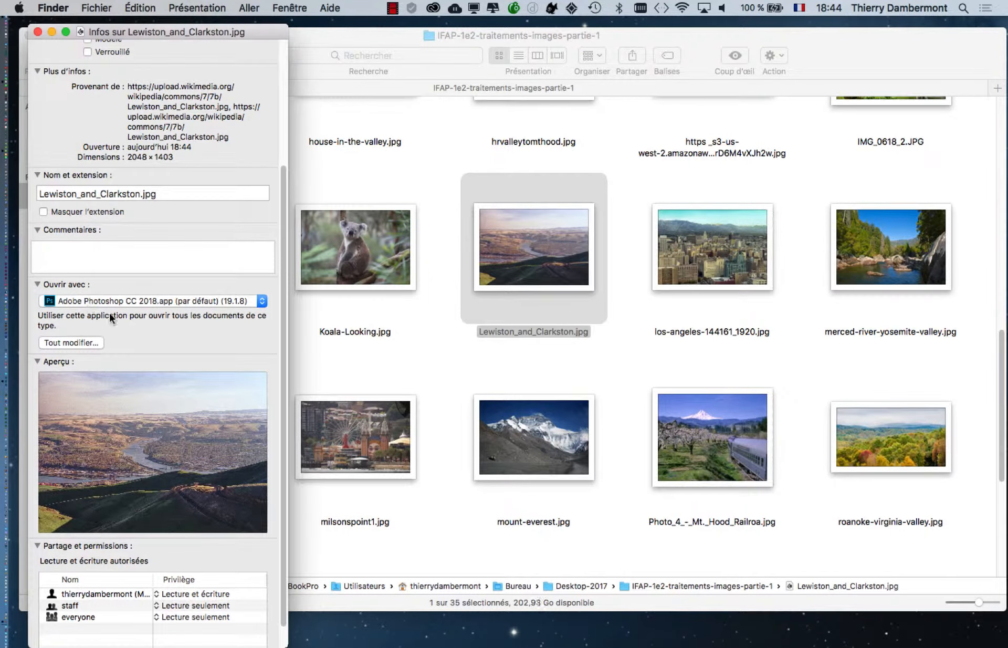
{"action": "scroll", "coordinate": [114, 326], "scroll_direction": "down", "scroll_amount": 1}
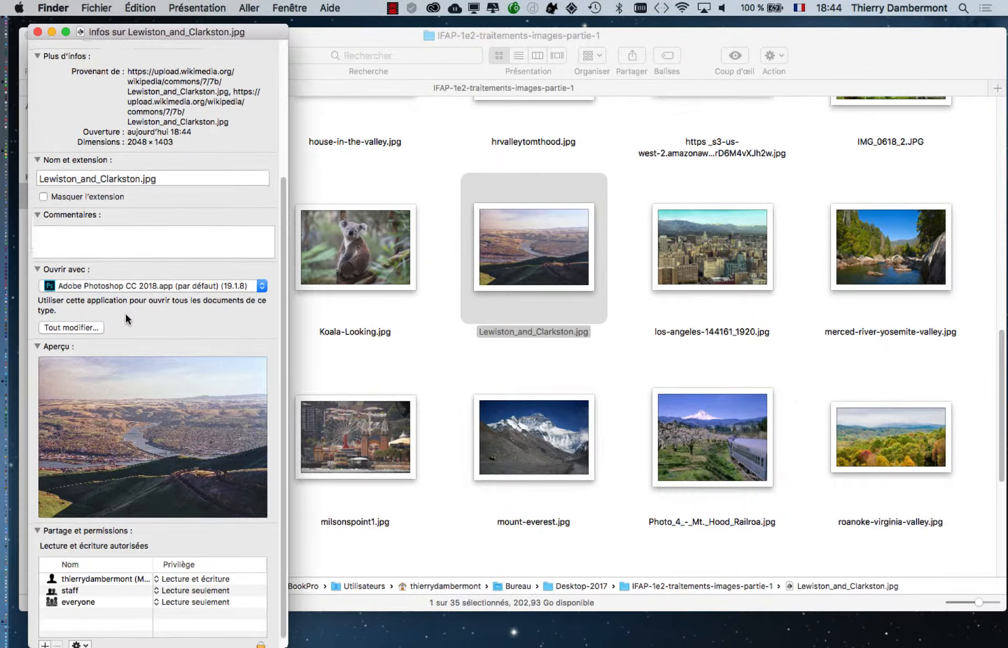
{"action": "scroll", "coordinate": [125, 313], "scroll_direction": "down", "scroll_amount": 1}
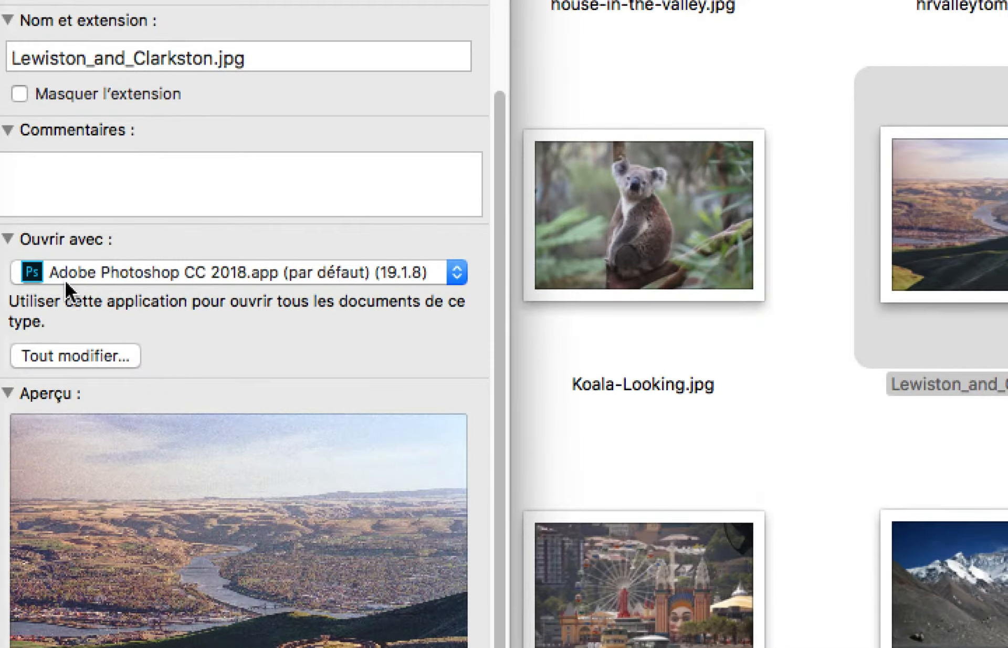
- Set Aperçu.app as the application that opens Lewiston_and_Clarkston.jpg
{"action": "left_click", "coordinate": [62, 278]}
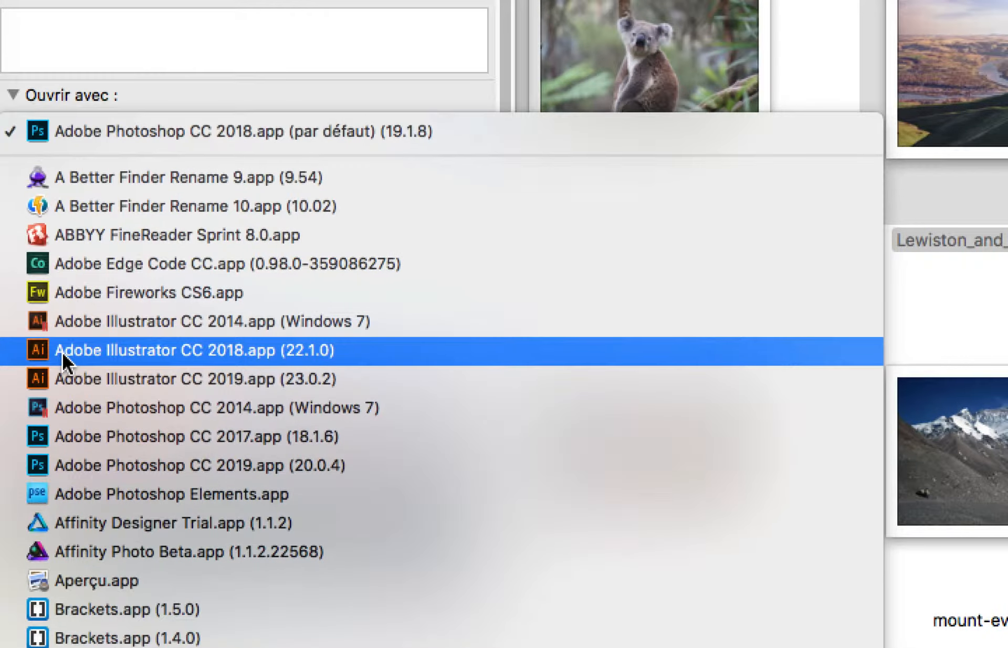
{"action": "scroll", "coordinate": [62, 354], "scroll_direction": "down", "scroll_amount": 2}
{"action": "left_click", "coordinate": [92, 531]}
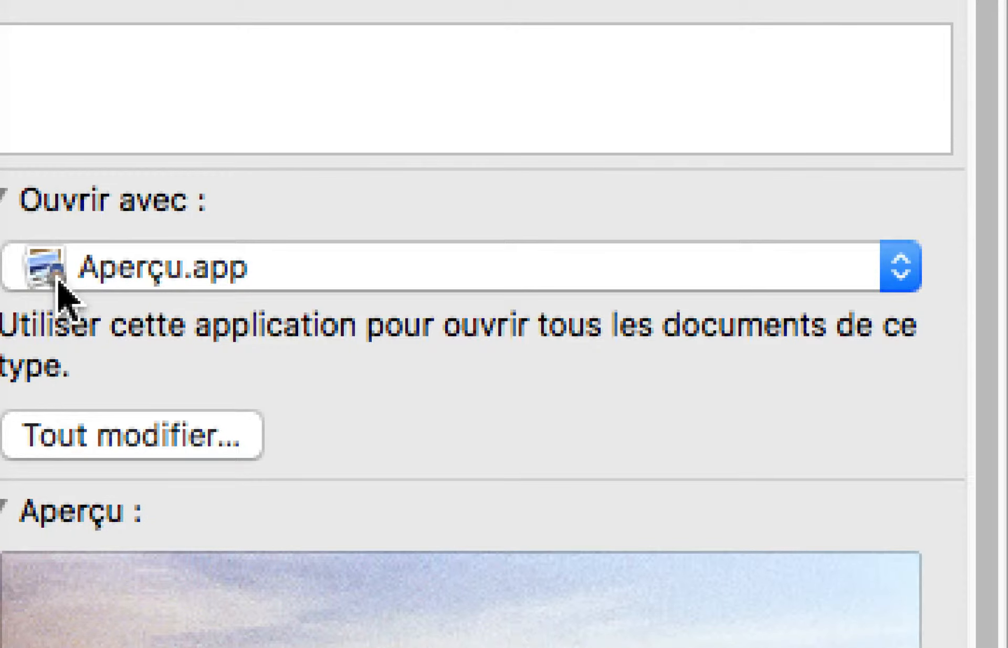
- Choose Adobe Photoshop CC 2018 as the opening application, apply it to all .jpg documents, and close the information window
{"action": "left_click", "coordinate": [57, 287]}
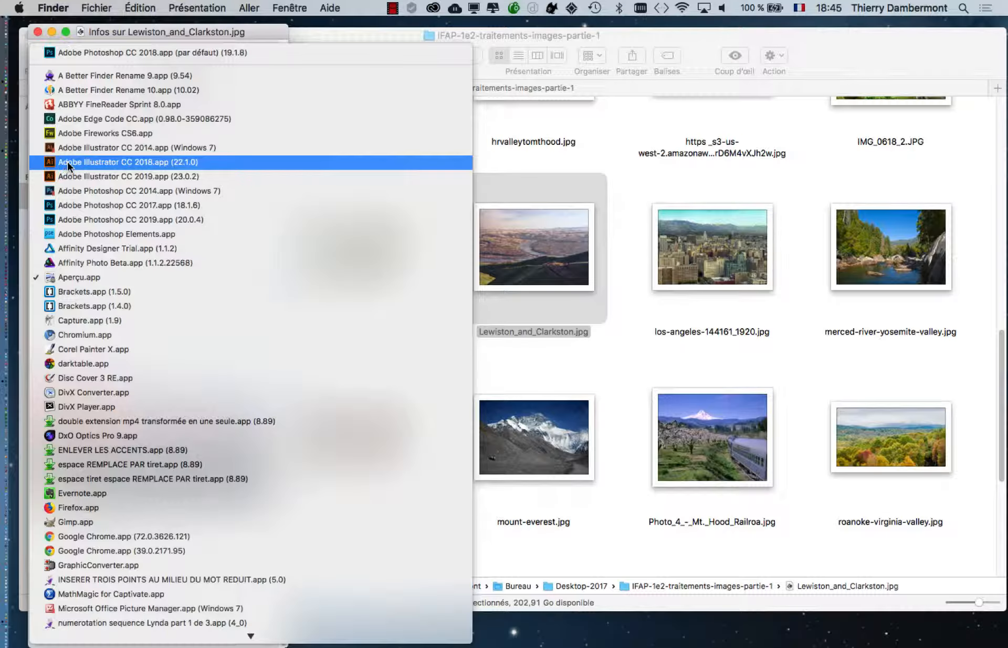
{"action": "left_click", "coordinate": [105, 51]}
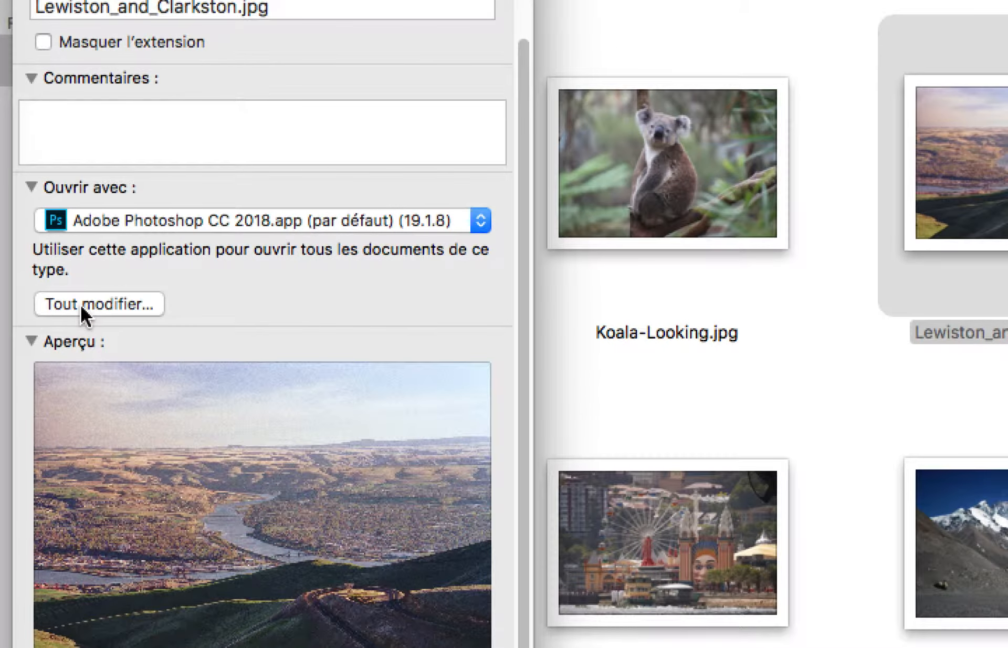
{"action": "left_click", "coordinate": [83, 305]}
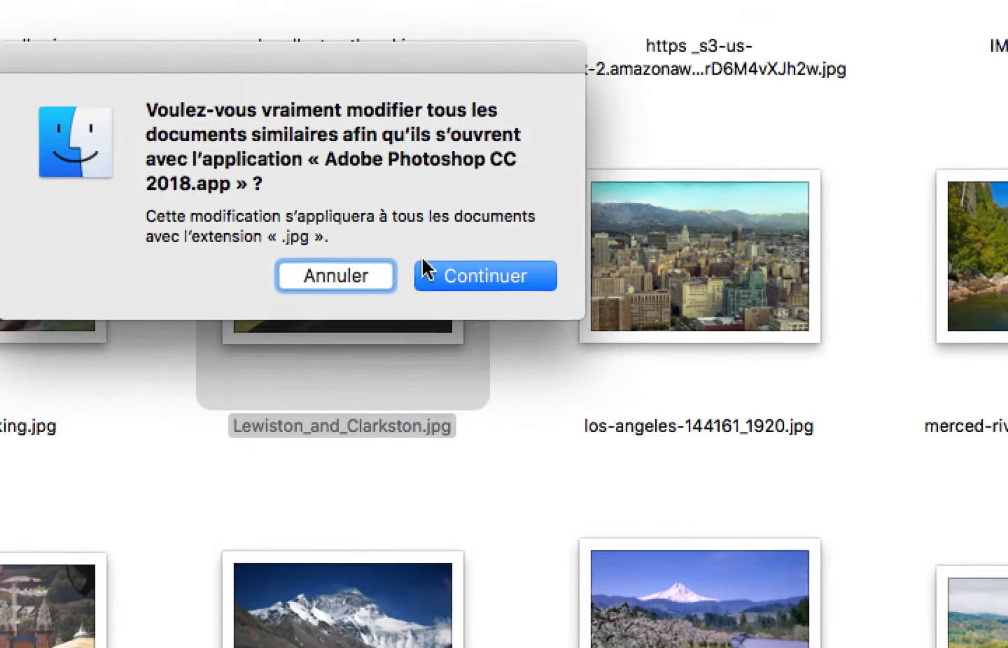
{"action": "left_click", "coordinate": [423, 268]}
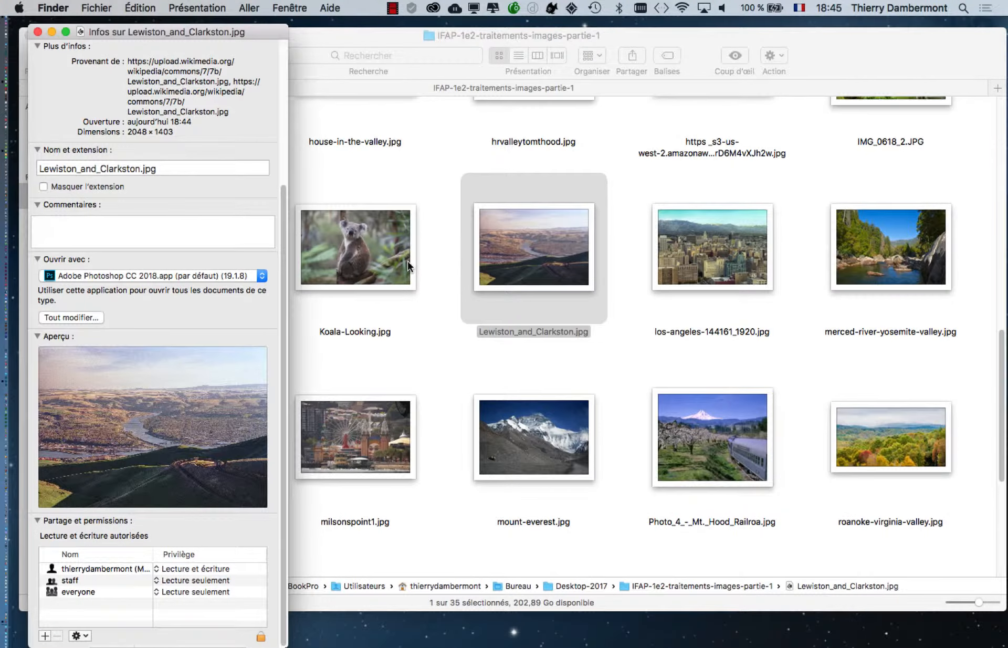
{"action": "left_click", "coordinate": [38, 32]}
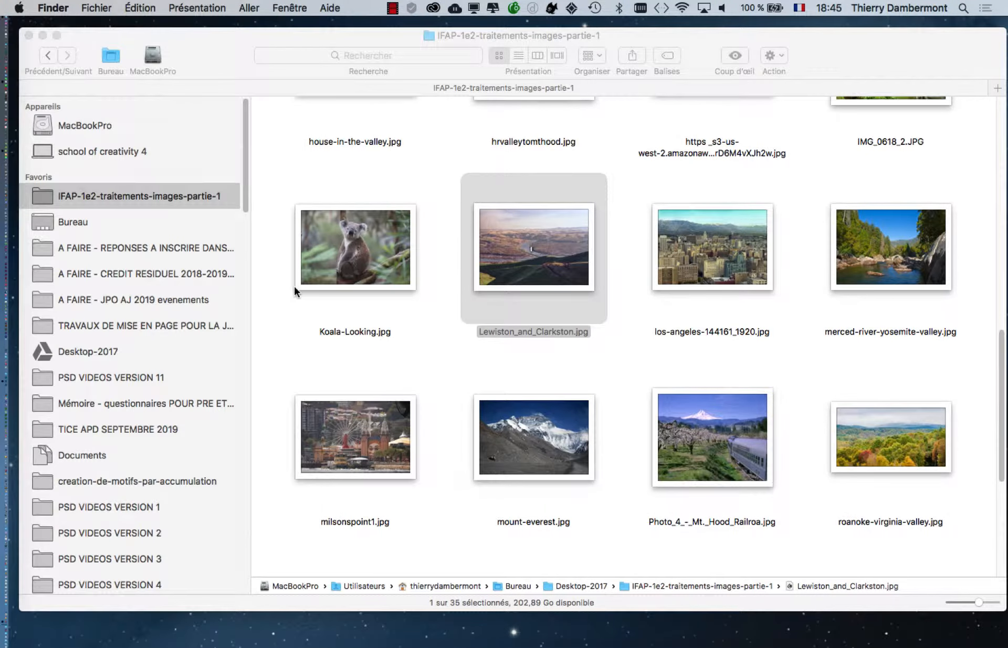
- Open Lewiston_and_Clarkston.jpg in Photoshop and display it in full screen mode with the menu bar
{"action": "left_click", "coordinate": [511, 366]}
{"action": "double_click", "coordinate": [530, 271]}
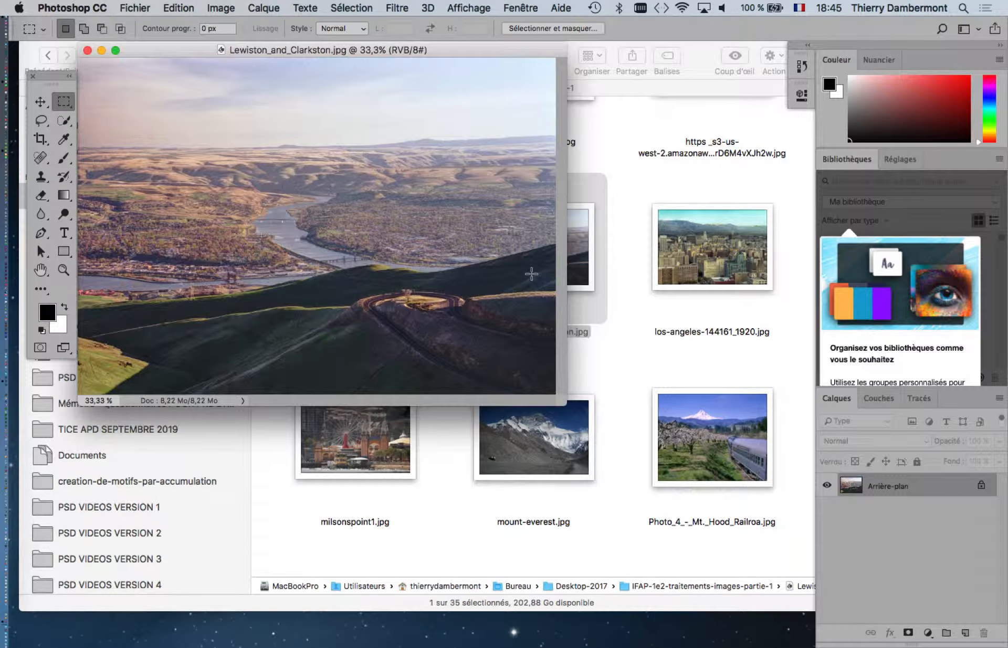
{"action": "key", "text": "f"}
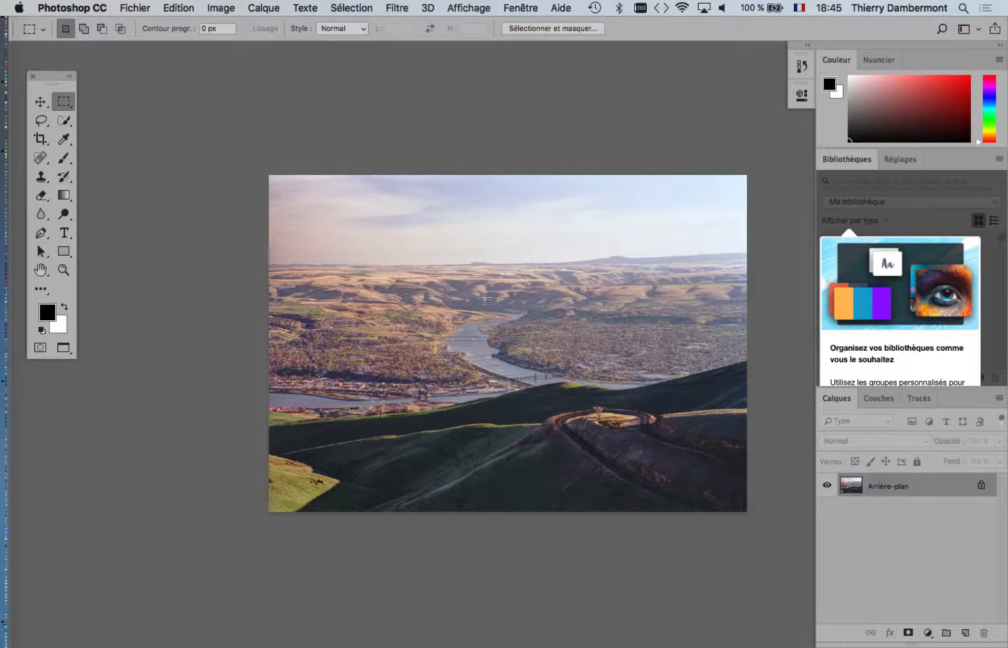
{"action": "key", "text": "space"}
{"action": "left_click_drag", "start_coordinate": [571, 307], "coordinate": [553, 250]}
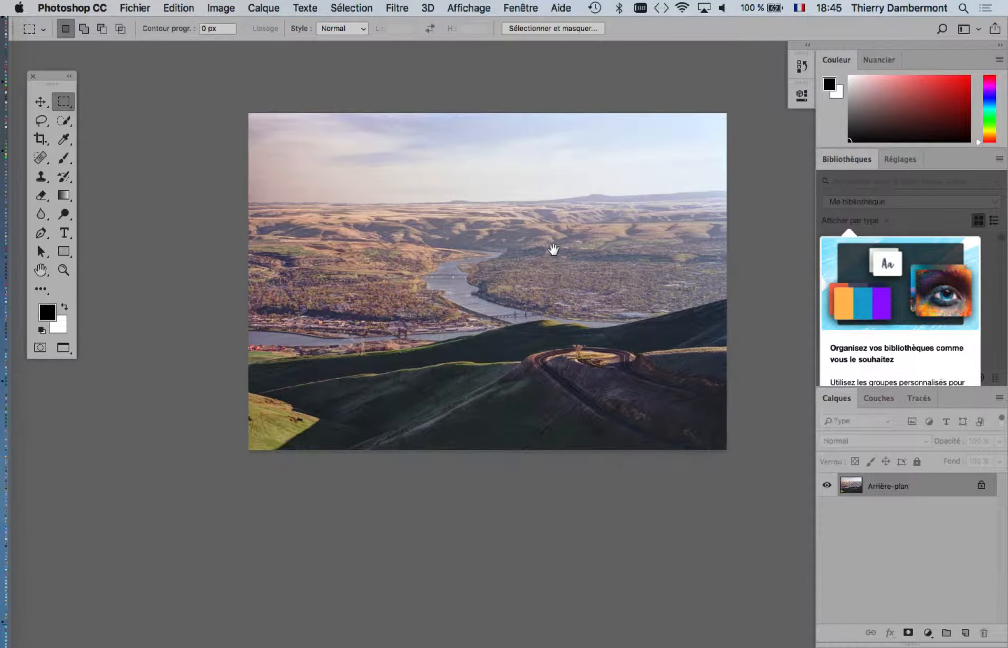
- Examine the different areas of the landscape photo at 100% zoom
{"action": "double_click", "coordinate": [65, 270]}
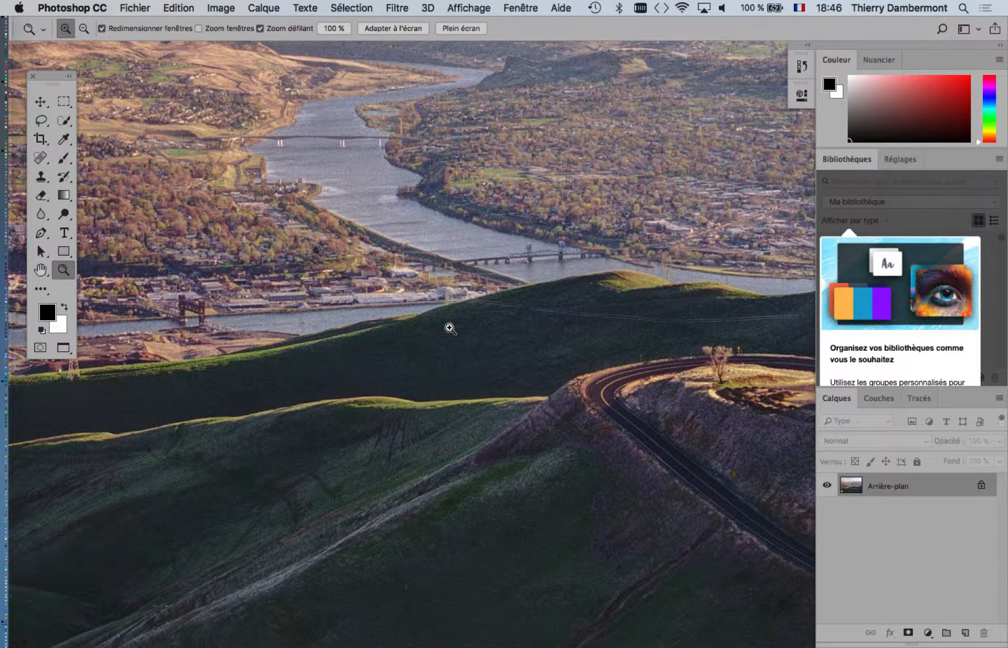
{"action": "left_click_drag", "start_coordinate": [450, 329], "coordinate": [477, 453]}
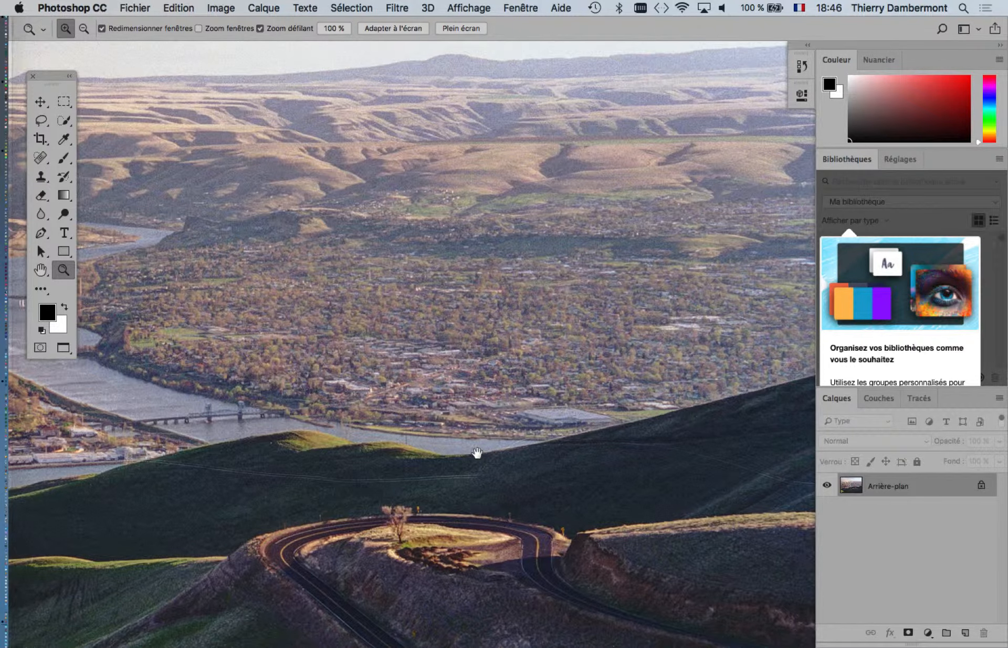
{"action": "left_click_drag", "start_coordinate": [477, 453], "coordinate": [688, 475]}
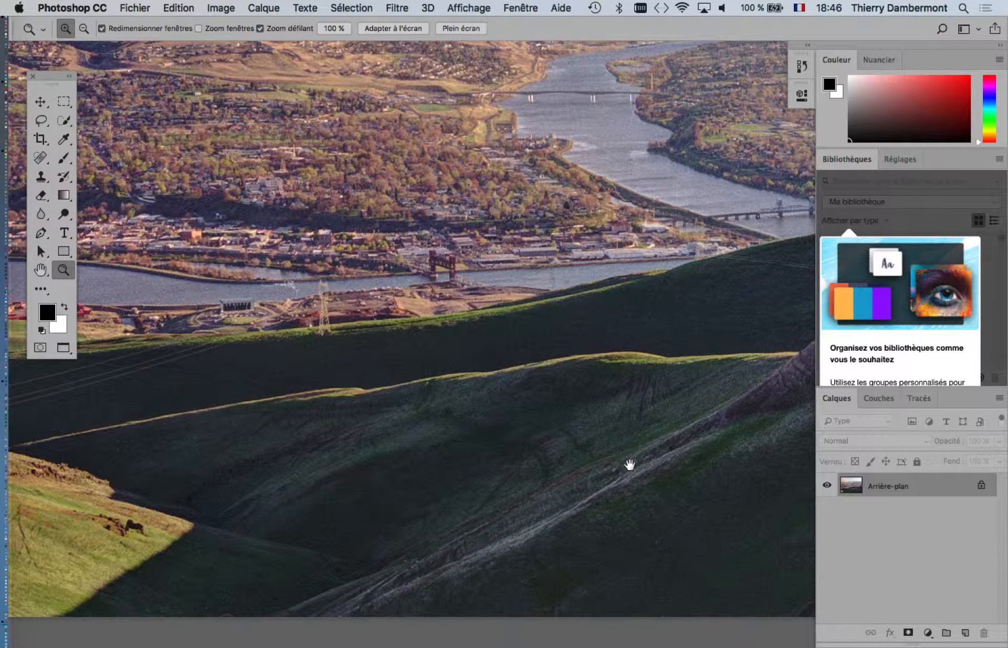
{"action": "left_click_drag", "start_coordinate": [629, 464], "coordinate": [395, 456]}
{"action": "left_click_drag", "start_coordinate": [457, 439], "coordinate": [599, 432]}
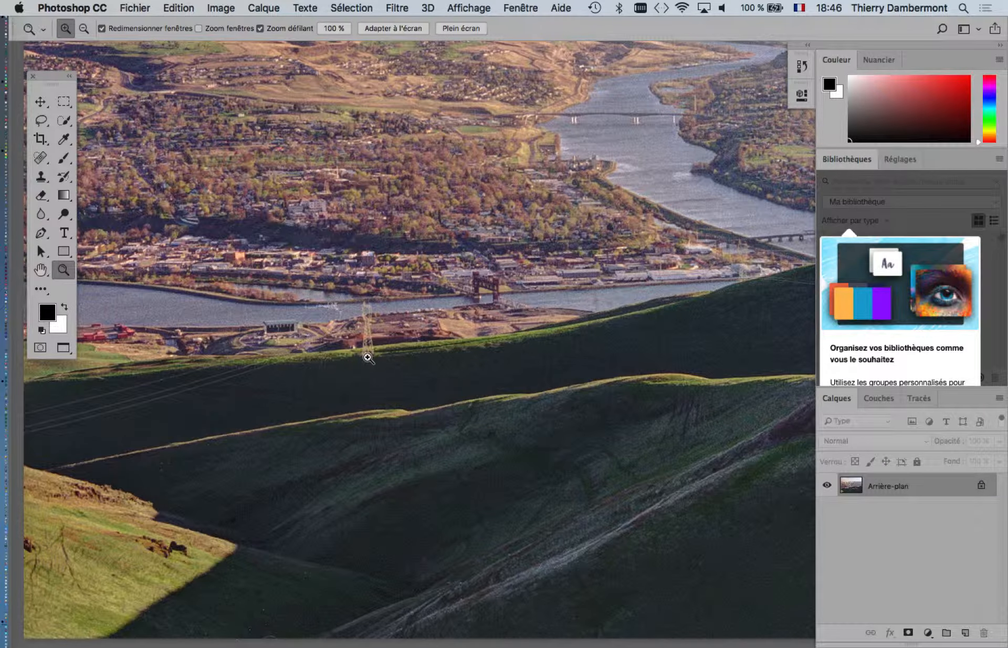
{"action": "left_click_drag", "start_coordinate": [561, 359], "coordinate": [304, 395]}
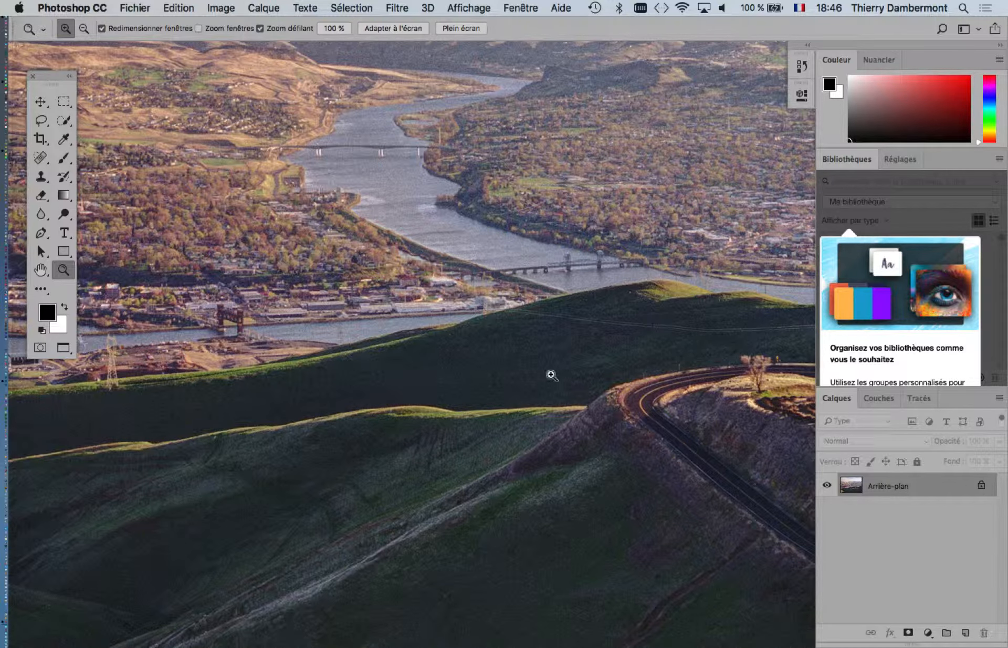
{"action": "left_click_drag", "start_coordinate": [439, 403], "coordinate": [156, 413]}
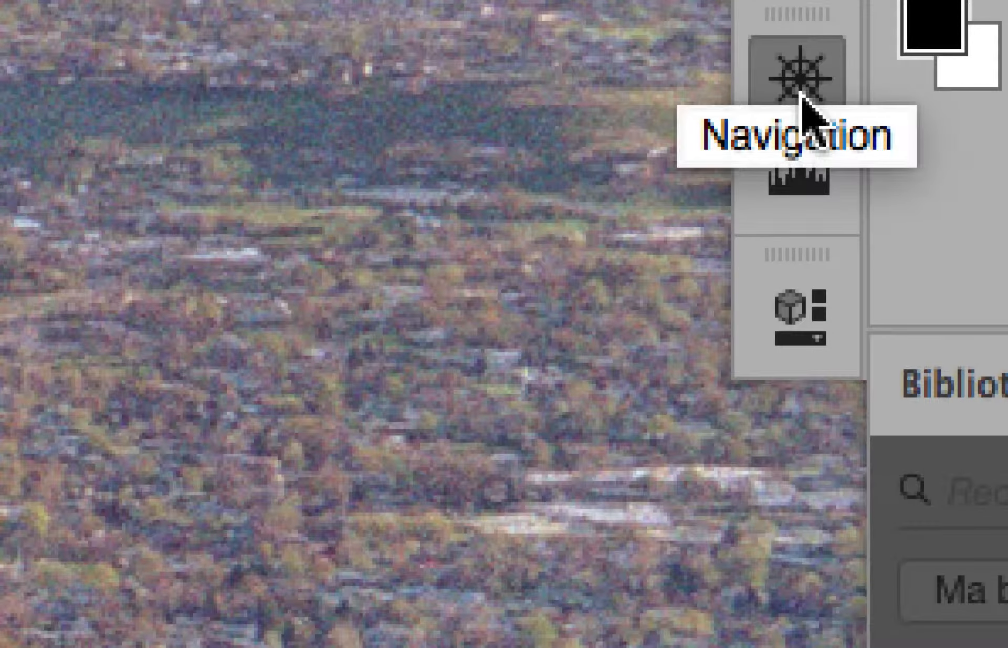
- Detach and expand the Navigation panel as a floating panel, and use its preview frame to change the visible image area
{"action": "left_click_drag", "start_coordinate": [801, 97], "coordinate": [633, 140]}
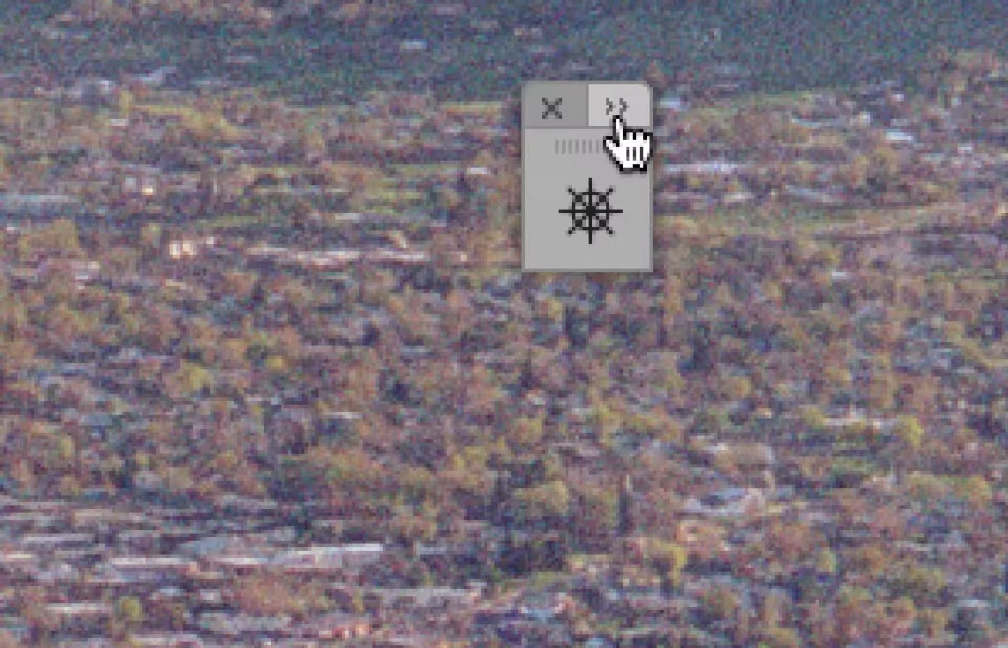
{"action": "left_click", "coordinate": [617, 117]}
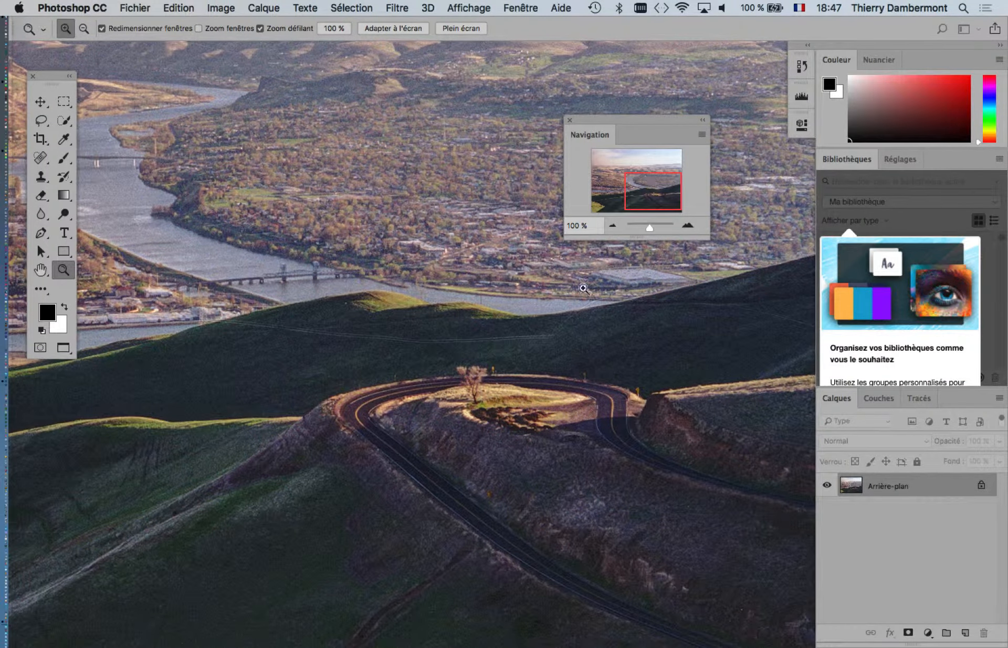
{"action": "left_click_drag", "start_coordinate": [649, 175], "coordinate": [604, 182]}
{"action": "mouse_move", "coordinate": [603, 182]}
{"action": "left_mouse_down"}
{"action": "mouse_move", "coordinate": [644, 178]}
{"action": "mouse_move", "coordinate": [646, 187]}
{"action": "mouse_move", "coordinate": [621, 180]}
{"action": "left_mouse_up"}
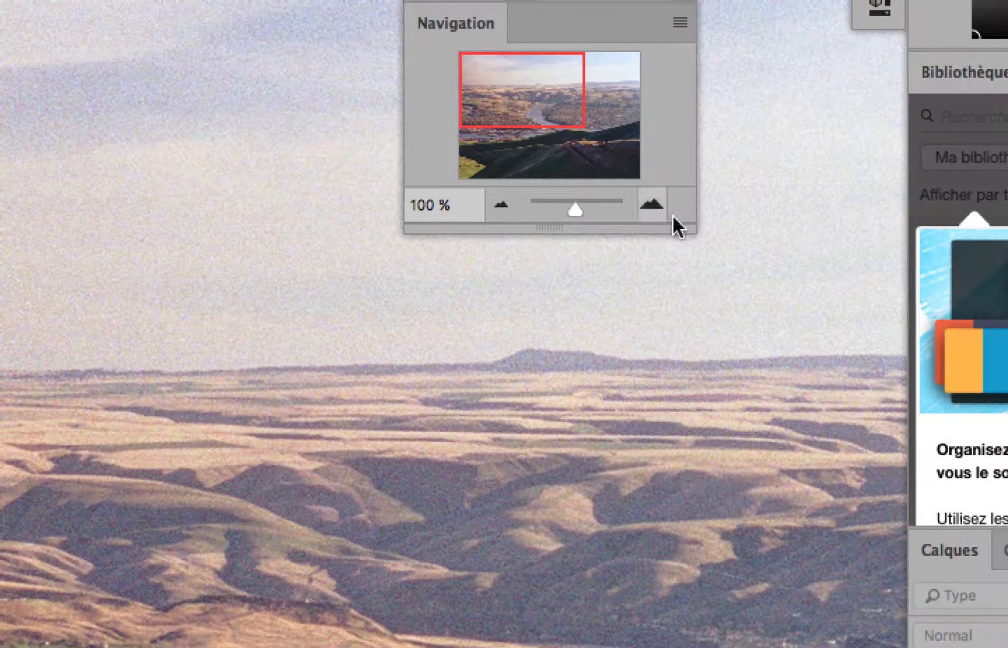
- Enlarge the floating Navigation panel and reposition it over the image for a much bigger preview
{"action": "left_click_drag", "start_coordinate": [673, 225], "coordinate": [923, 429]}
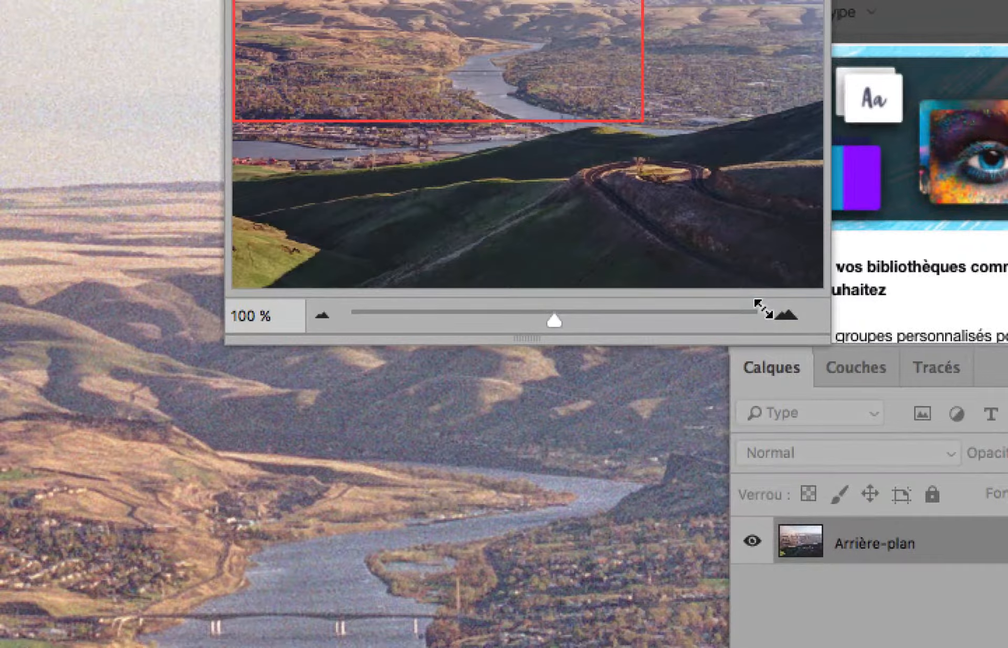
{"action": "left_click_drag", "start_coordinate": [764, 308], "coordinate": [757, 304]}
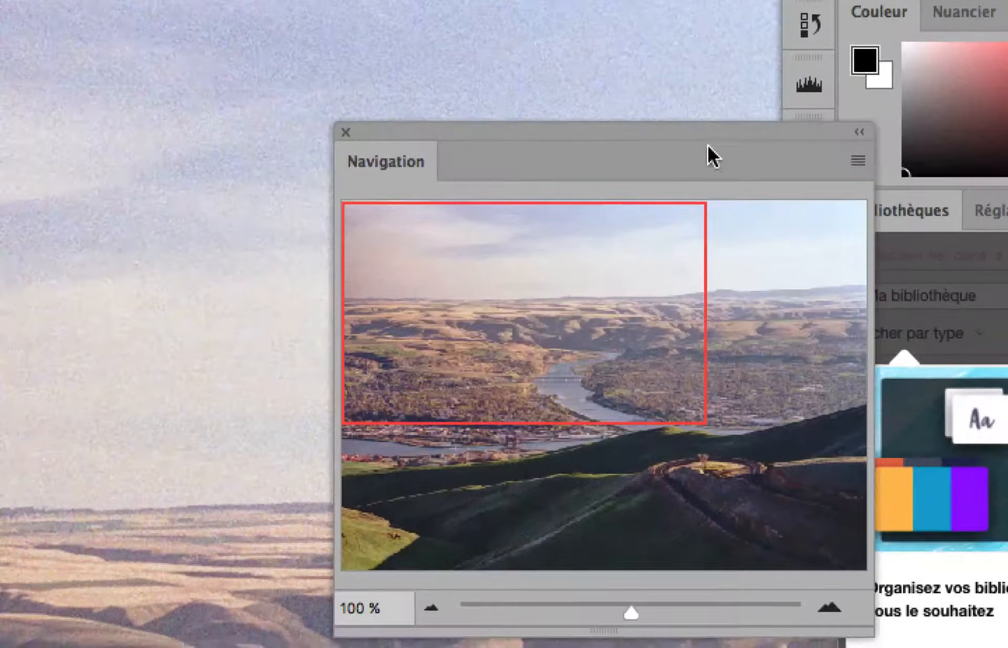
{"action": "left_click_drag", "start_coordinate": [708, 143], "coordinate": [546, 119]}
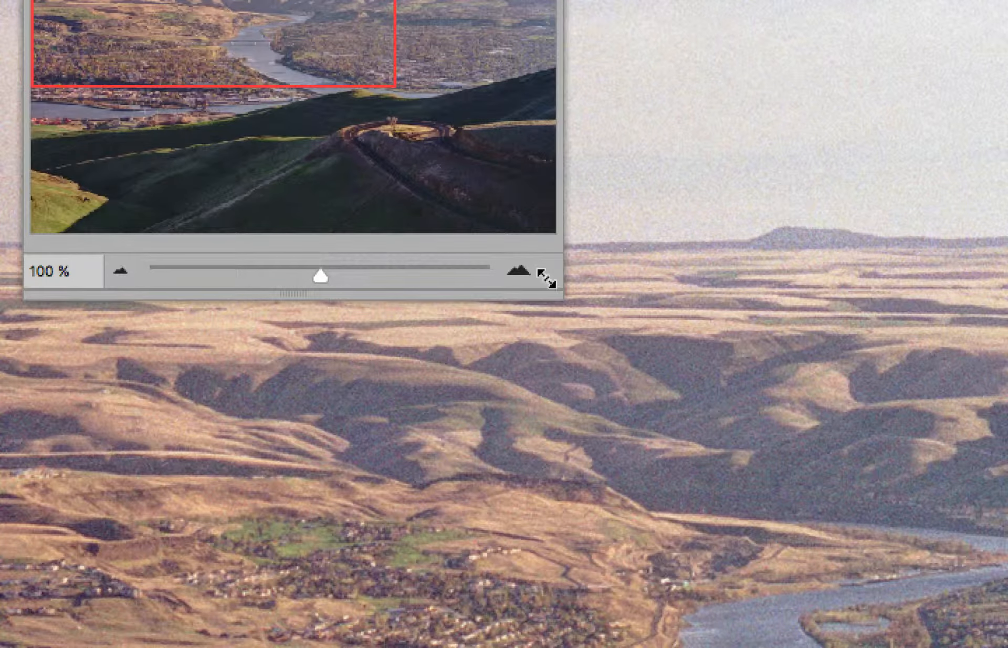
{"action": "left_click_drag", "start_coordinate": [556, 292], "coordinate": [869, 443]}
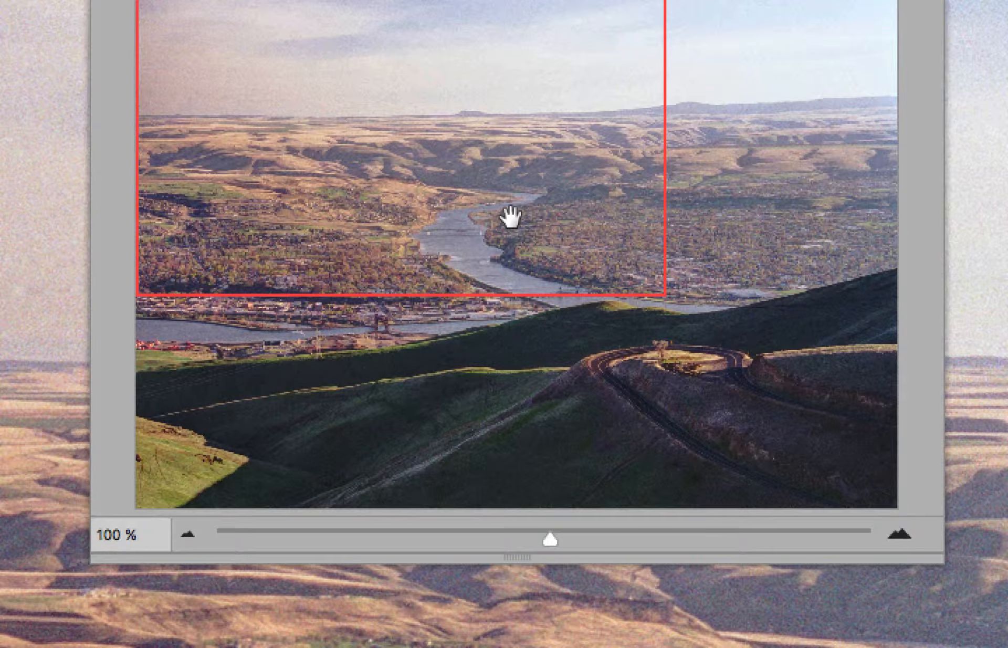
- Shift the Navigation preview frame over the river valley, and shrink and close the floating Navigation panel
{"action": "left_click_drag", "start_coordinate": [510, 215], "coordinate": [572, 233]}
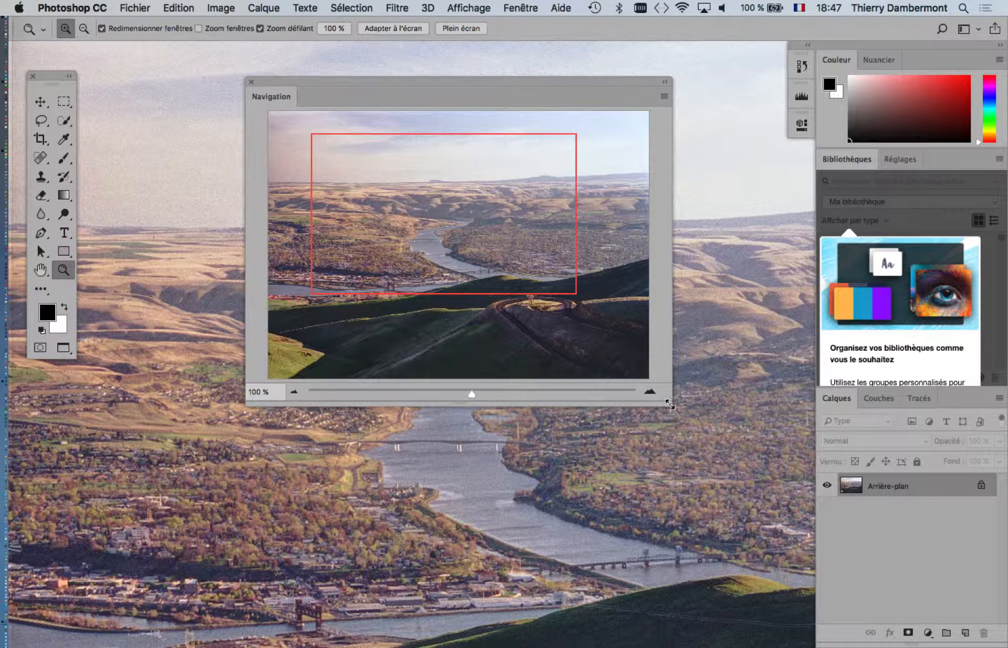
{"action": "left_click_drag", "start_coordinate": [669, 404], "coordinate": [567, 317]}
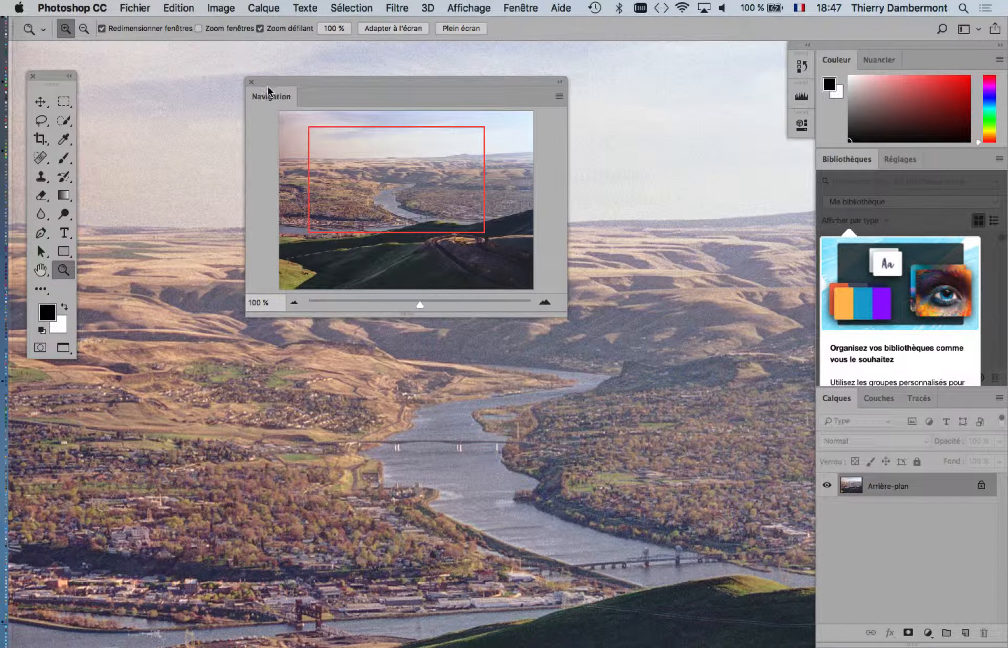
{"action": "left_click", "coordinate": [252, 81]}
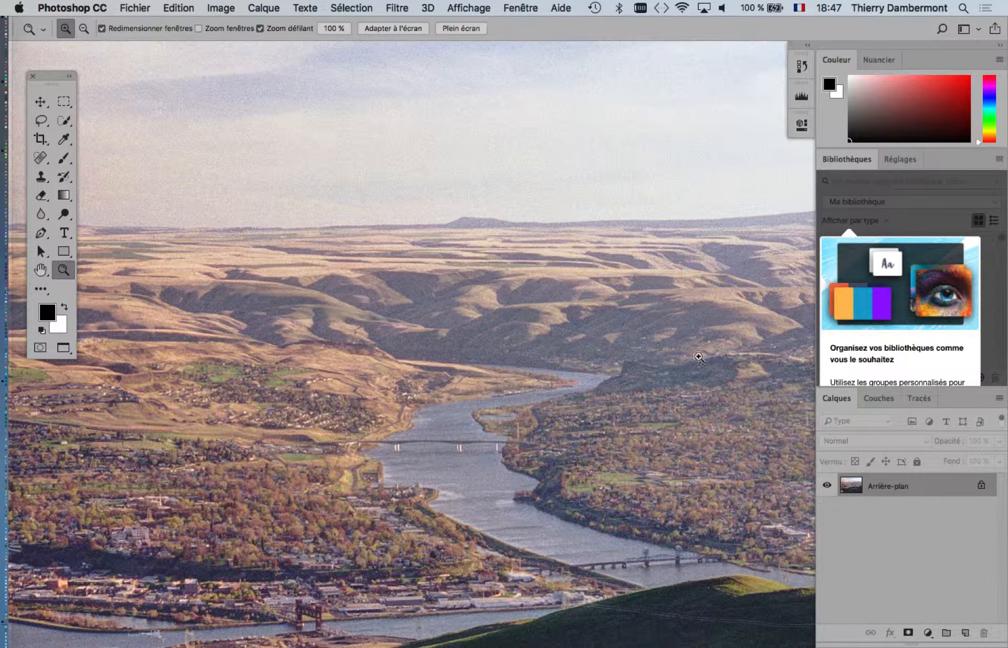
- Detach the Calques panel as a floating panel and repeatedly toggle the visibility of all panels except the toolbox
{"action": "left_click_drag", "start_coordinate": [836, 398], "coordinate": [414, 199]}
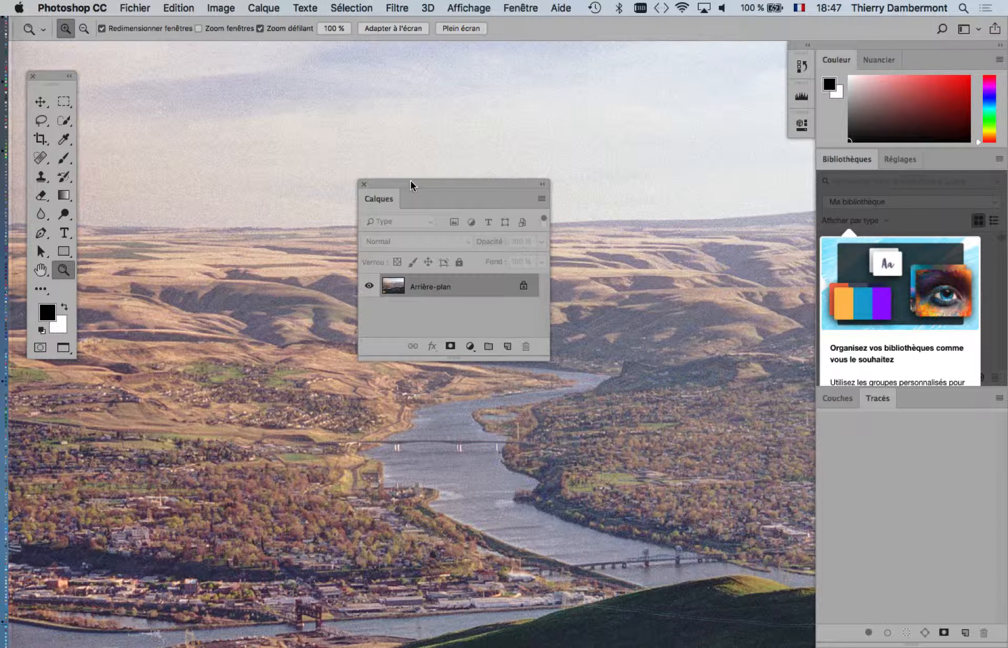
{"action": "key", "text": "shift+Tab"}
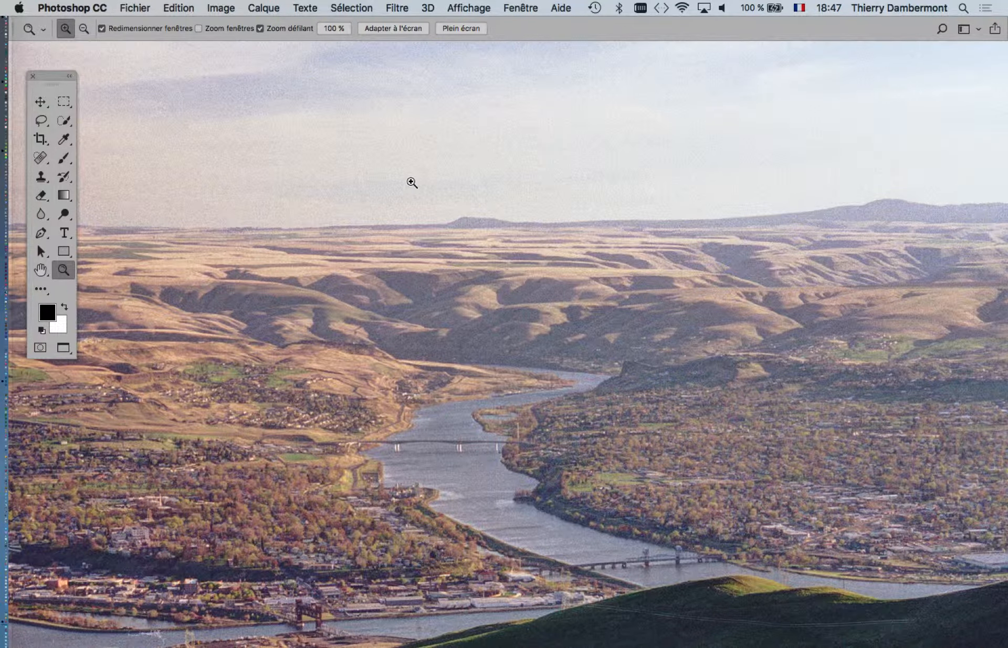
{"action": "key", "text": "shift+Tab"}
{"action": "key", "text": "shift+Tab"}
{"action": "key", "text": "shift+Tab"}
{"action": "key", "text": "shift+Tab"}
{"action": "key", "text": "shift+Tab"}
{"action": "key", "text": "shift+Tab"}
{"action": "key", "text": "shift+Tab"}
{"action": "key", "text": "shift+Tab"}
{"action": "key", "text": "shift+Tab"}
{"action": "key", "text": "shift+Tab"}
- Show only the Calques panel, reposition it over the image's upper part and enlarge it slightly
{"action": "left_click", "coordinate": [522, 8]}
{"action": "left_click", "coordinate": [570, 152]}
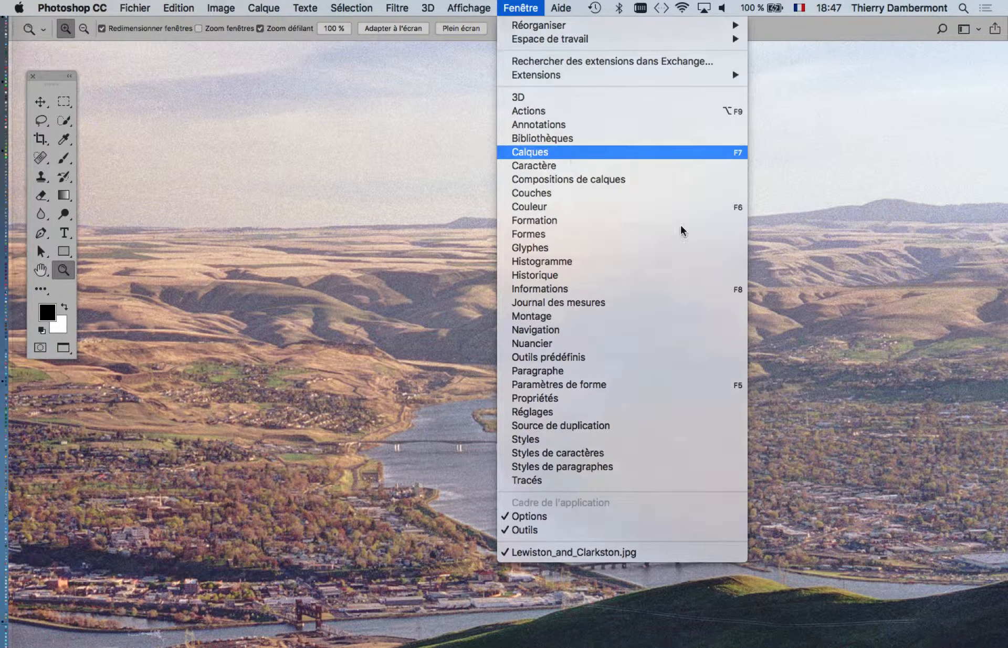
{"action": "left_click_drag", "start_coordinate": [531, 184], "coordinate": [866, 119]}
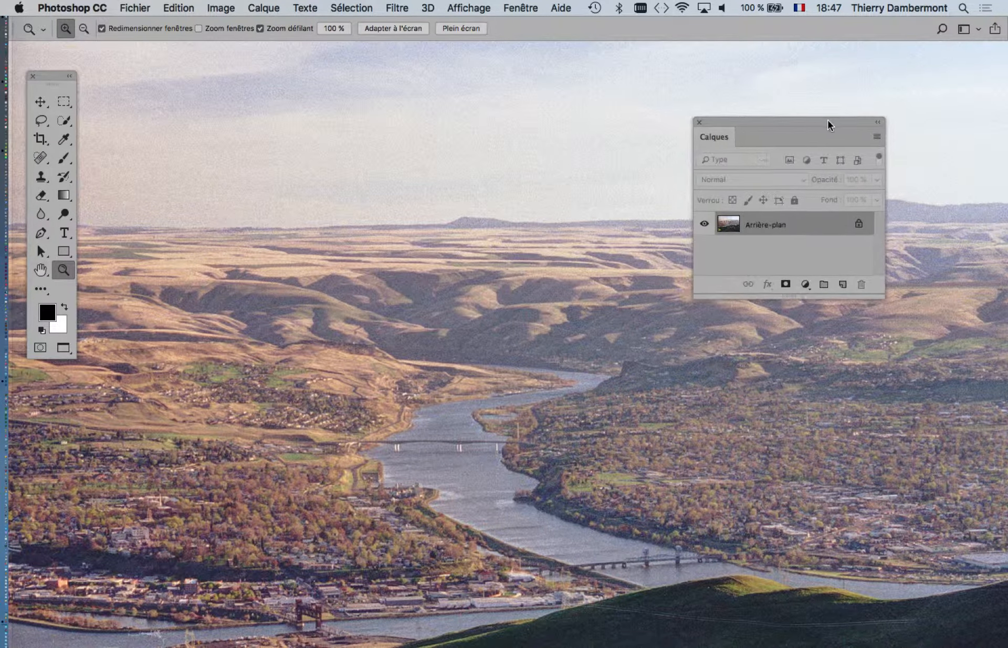
{"action": "left_click_drag", "start_coordinate": [885, 298], "coordinate": [899, 350]}
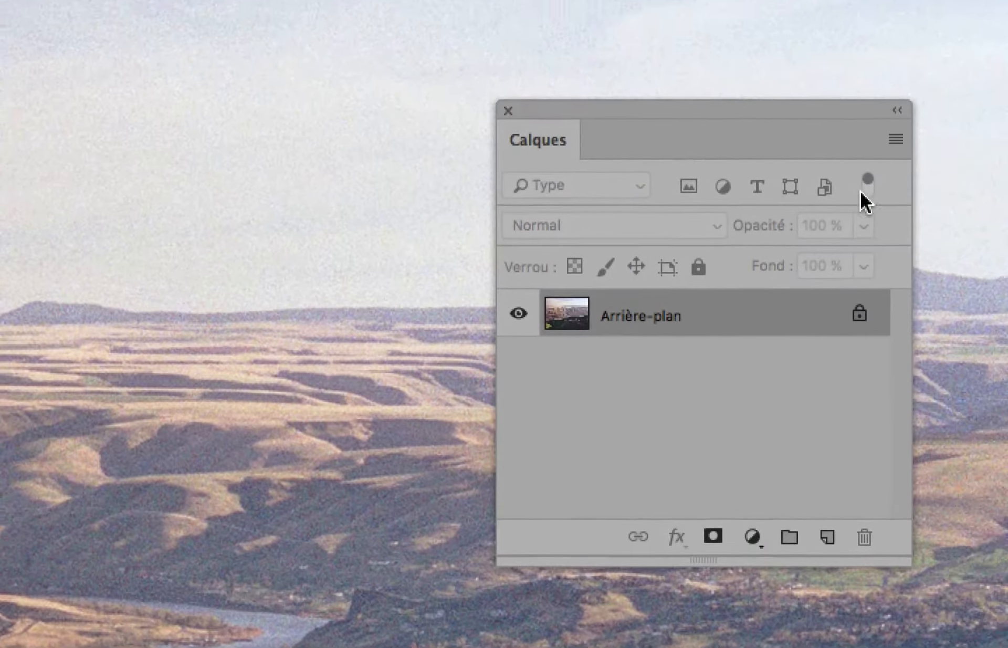
- Set the Calques panel to the largest thumbnail size and reposition the panel closer to the image's upper corner
{"action": "left_click", "coordinate": [895, 139]}
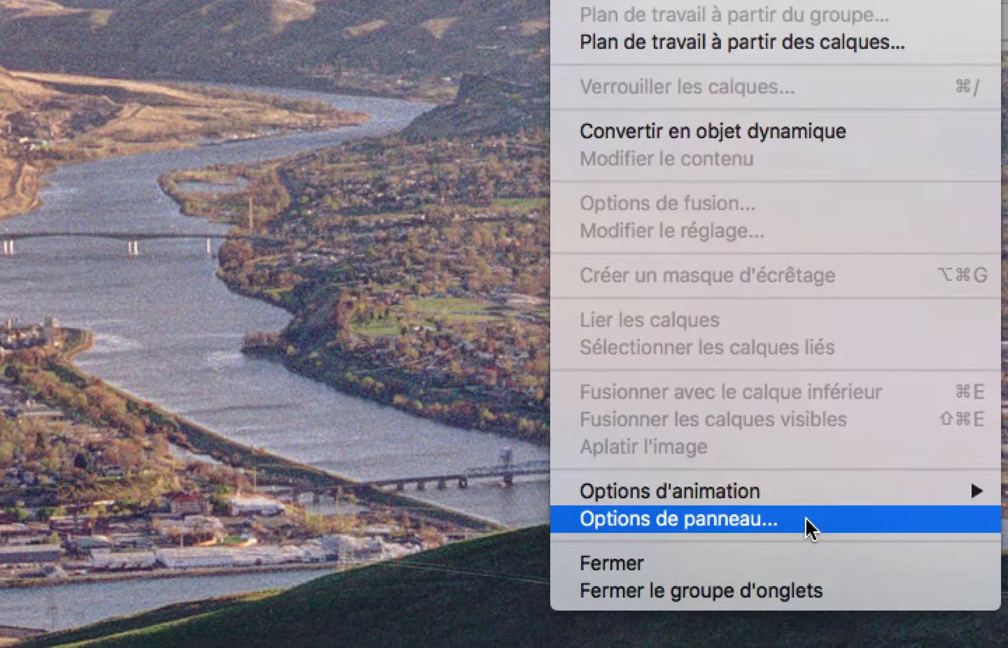
{"action": "left_click", "coordinate": [811, 520]}
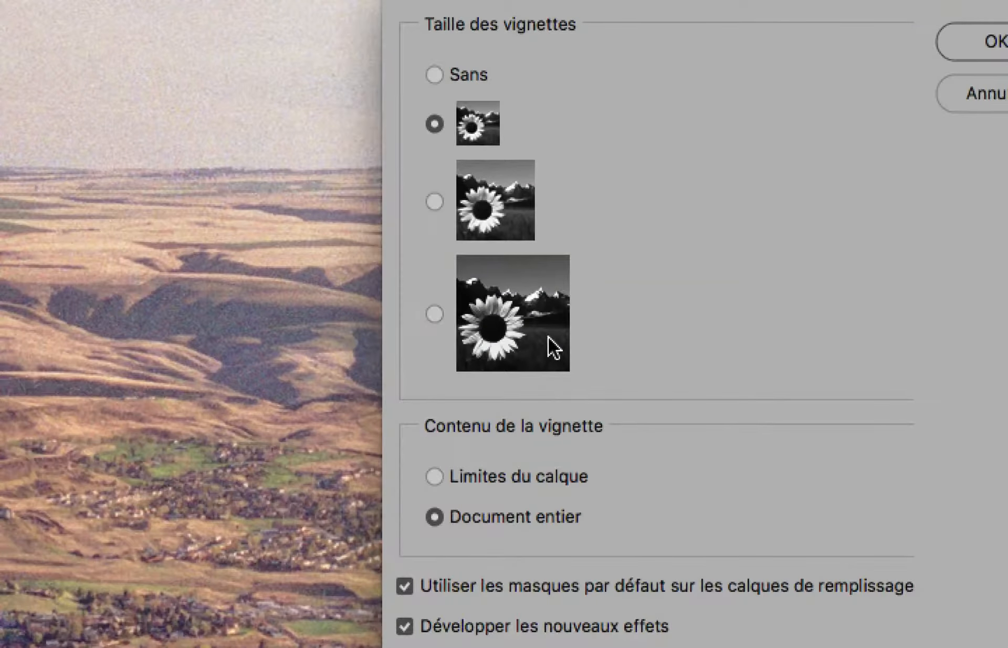
{"action": "left_click", "coordinate": [425, 283]}
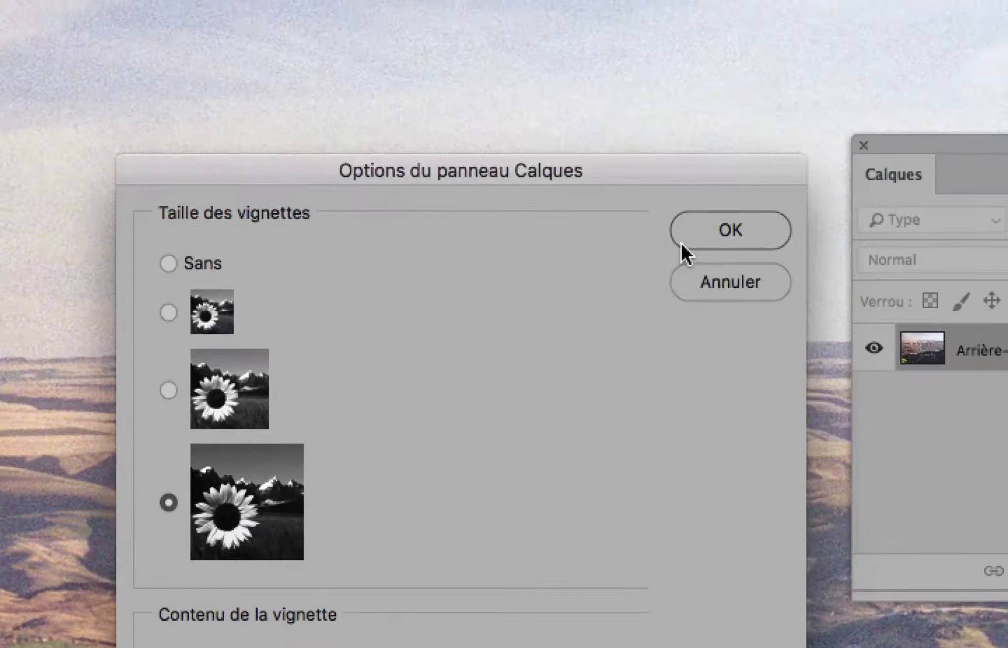
{"action": "left_click", "coordinate": [958, 52]}
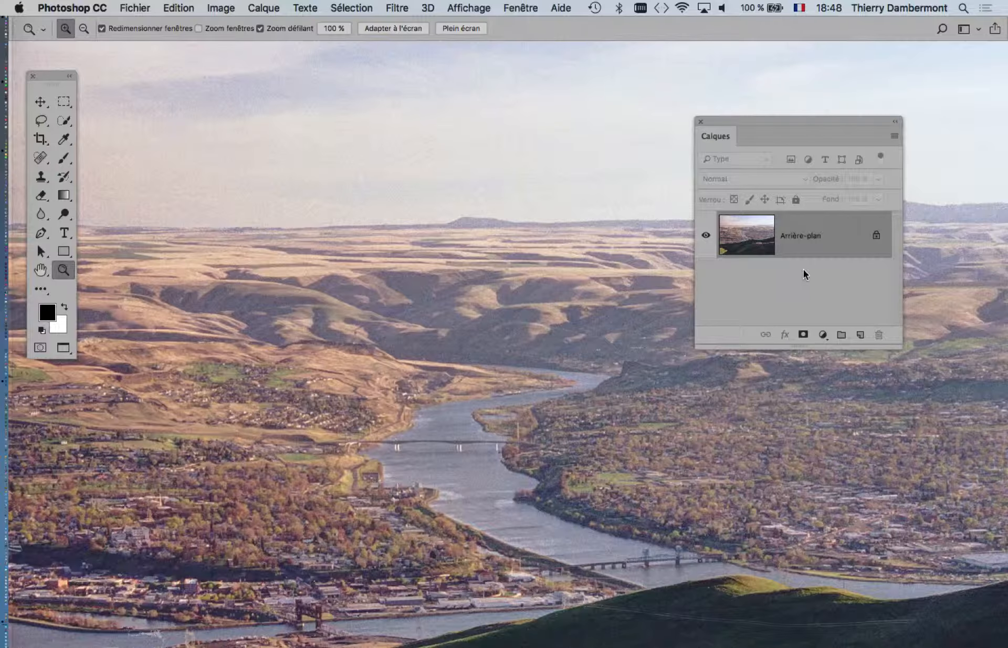
{"action": "left_click_drag", "start_coordinate": [800, 128], "coordinate": [856, 101]}
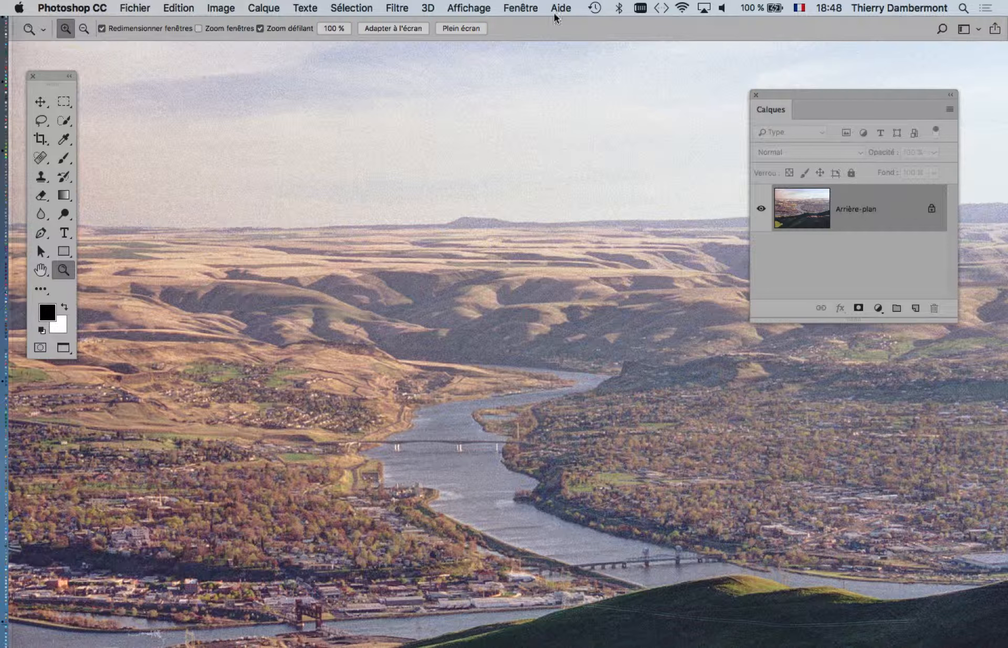
- Open the Accentuation sharpening filter for the background layer and move its dialog off the centre of the photo
{"action": "left_click", "coordinate": [395, 9]}
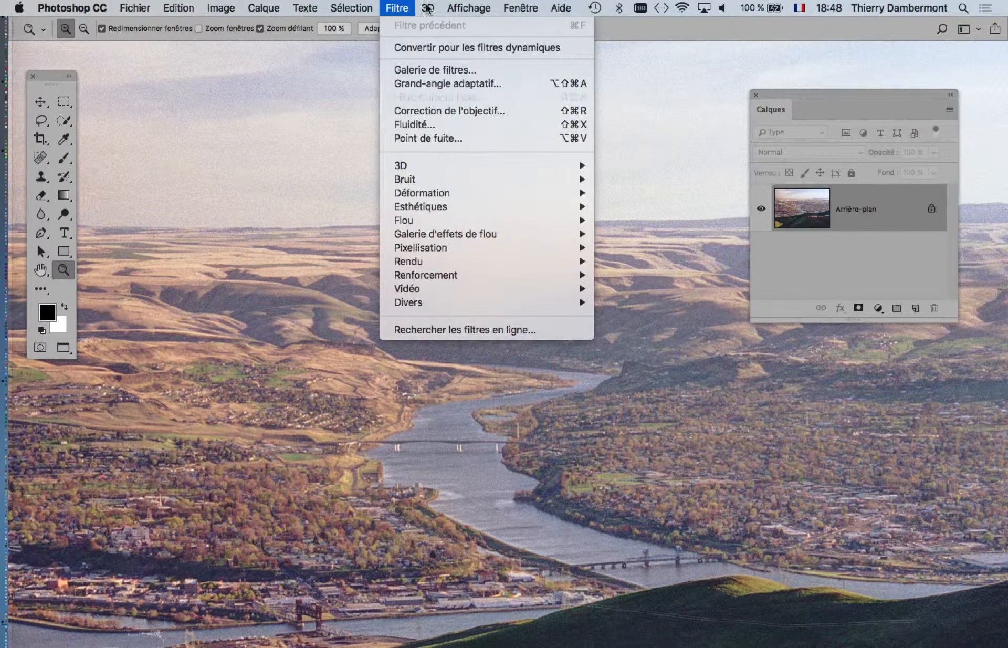
{"action": "mouse_move", "coordinate": [468, 276]}
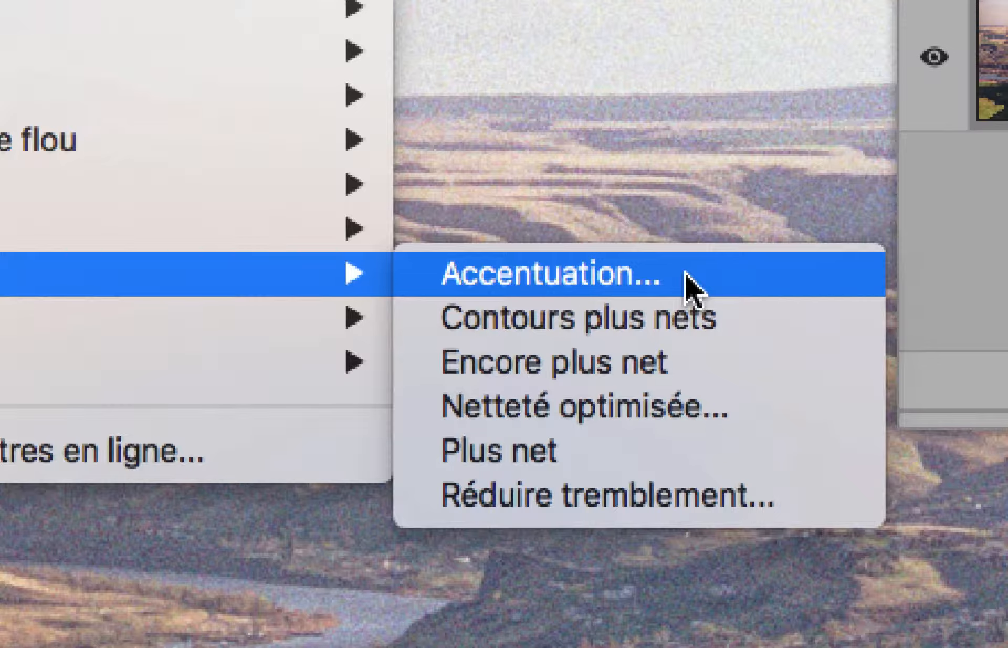
{"action": "left_click", "coordinate": [687, 274]}
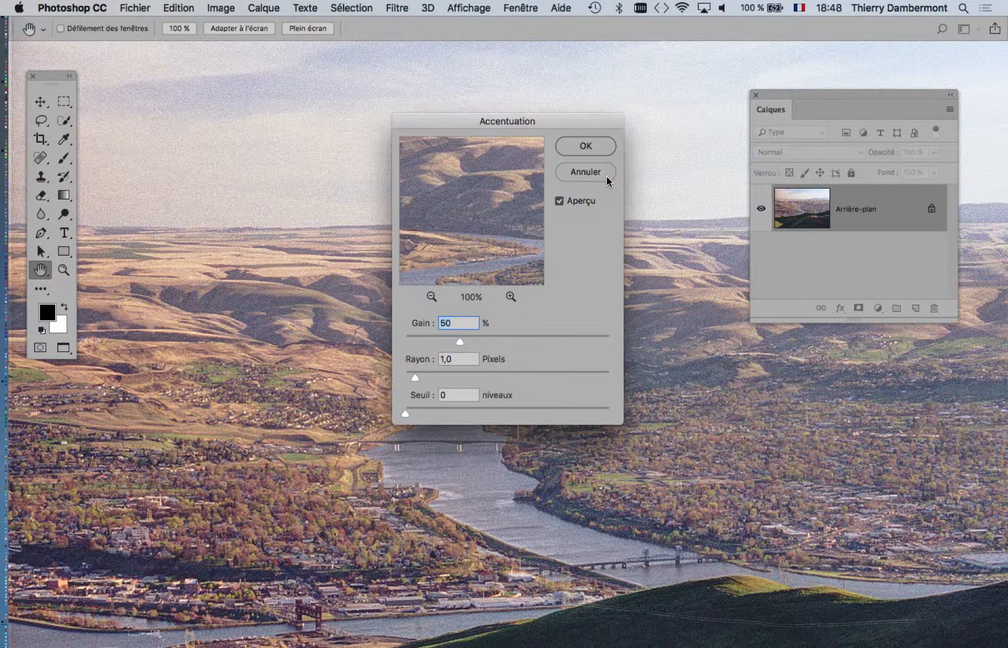
{"action": "left_click_drag", "start_coordinate": [517, 123], "coordinate": [663, 82]}
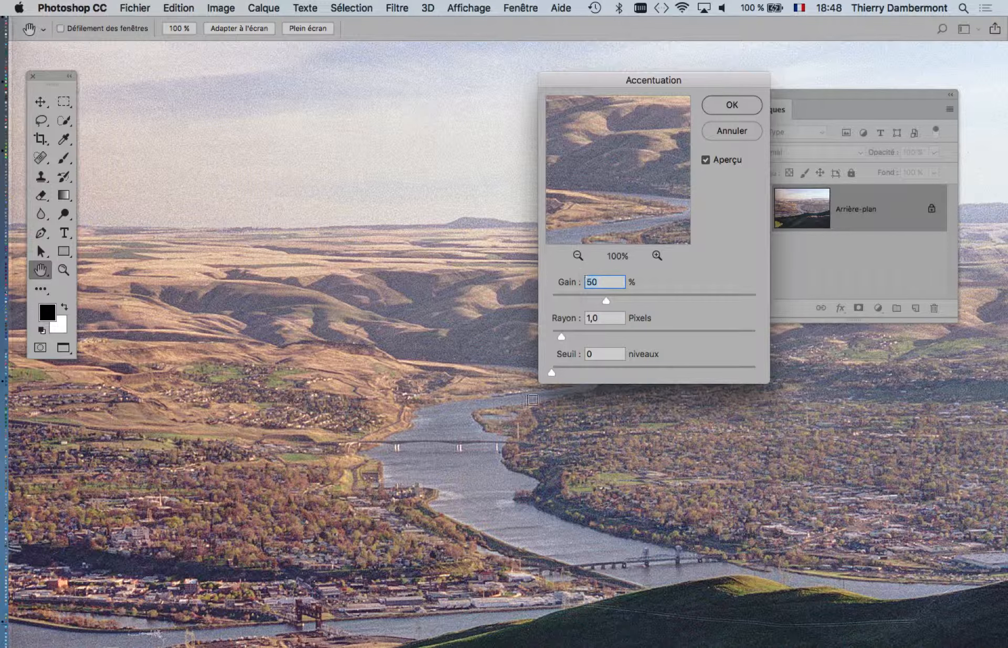
- Try Accentuation radius values of 2,3 and 1,6 pixels on the landscape photo
{"action": "key", "text": "alt"}
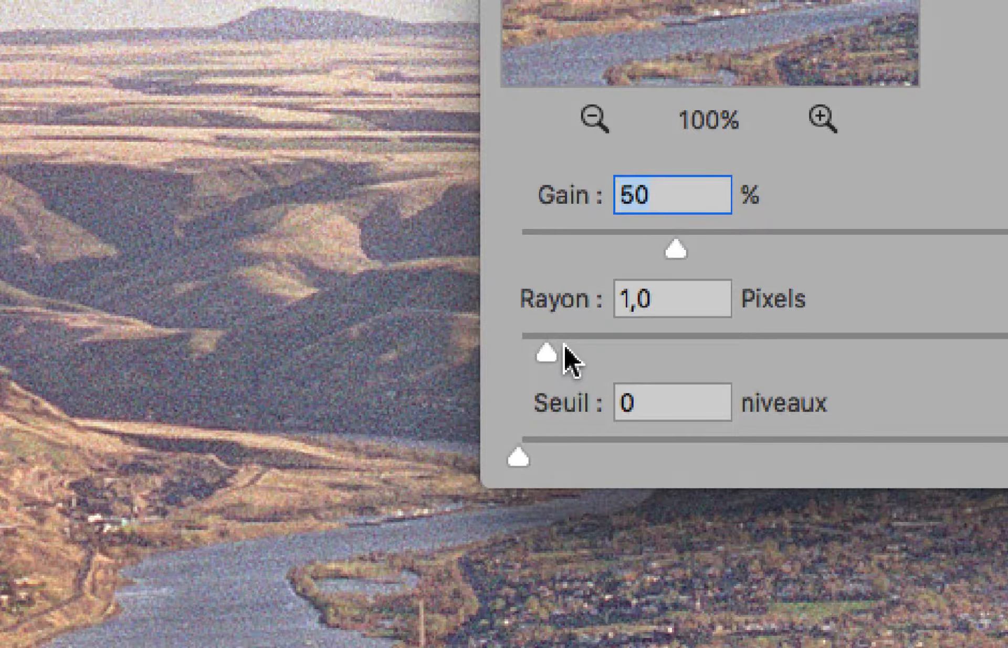
{"action": "left_click_drag", "start_coordinate": [555, 349], "coordinate": [587, 348]}
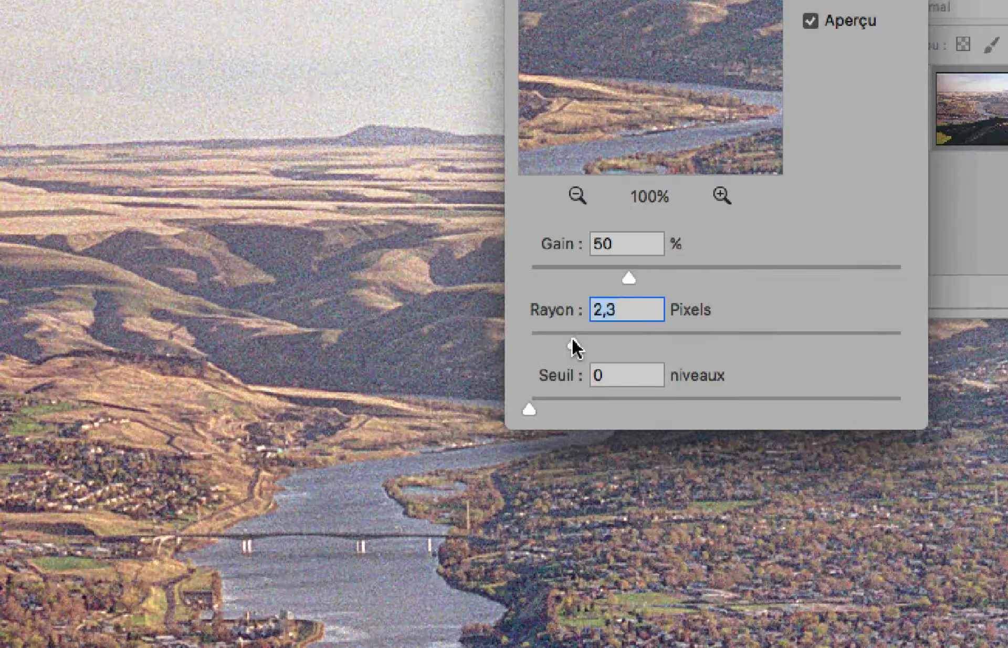
{"action": "key", "text": "alt"}
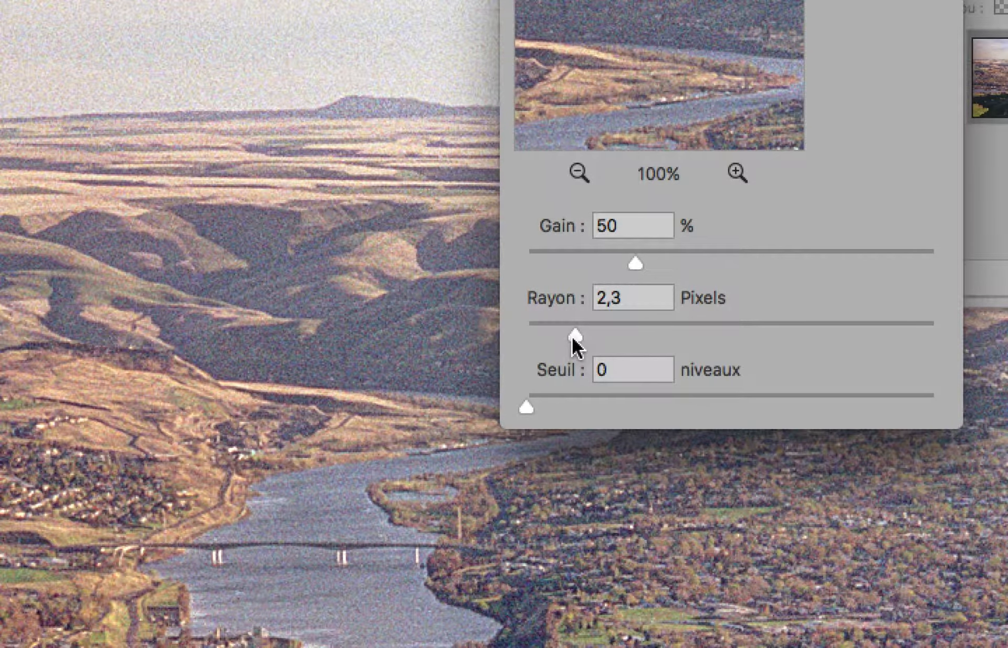
{"action": "left_click_drag", "start_coordinate": [572, 336], "coordinate": [559, 334]}
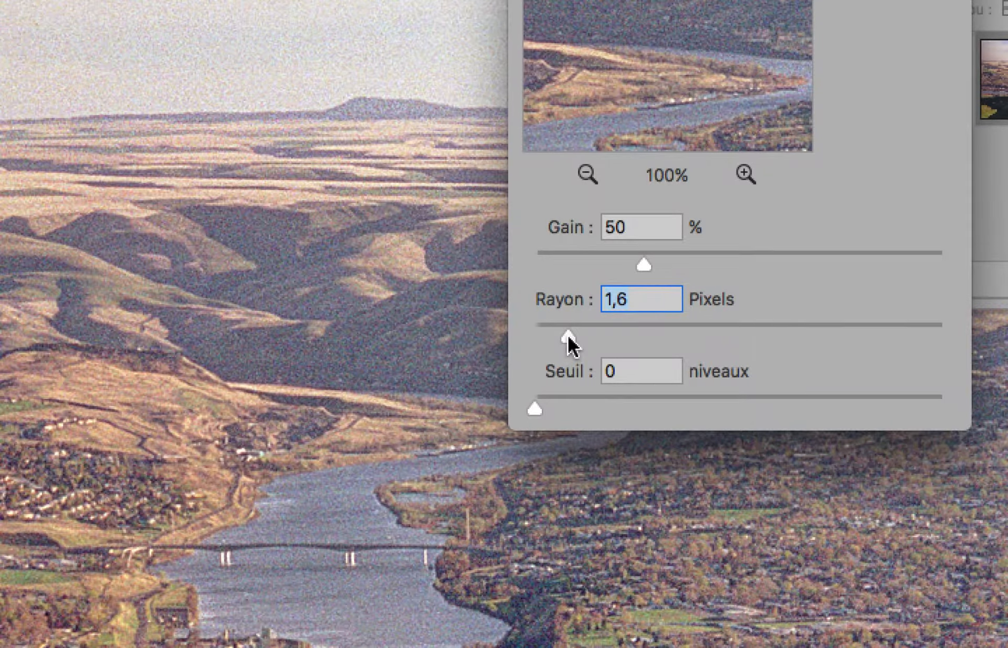
- Try a strong sharpening with a gain of 273 % and a radius of 2,0 pixels, moving the dialog to compare
{"action": "left_click_drag", "start_coordinate": [644, 263], "coordinate": [848, 253]}
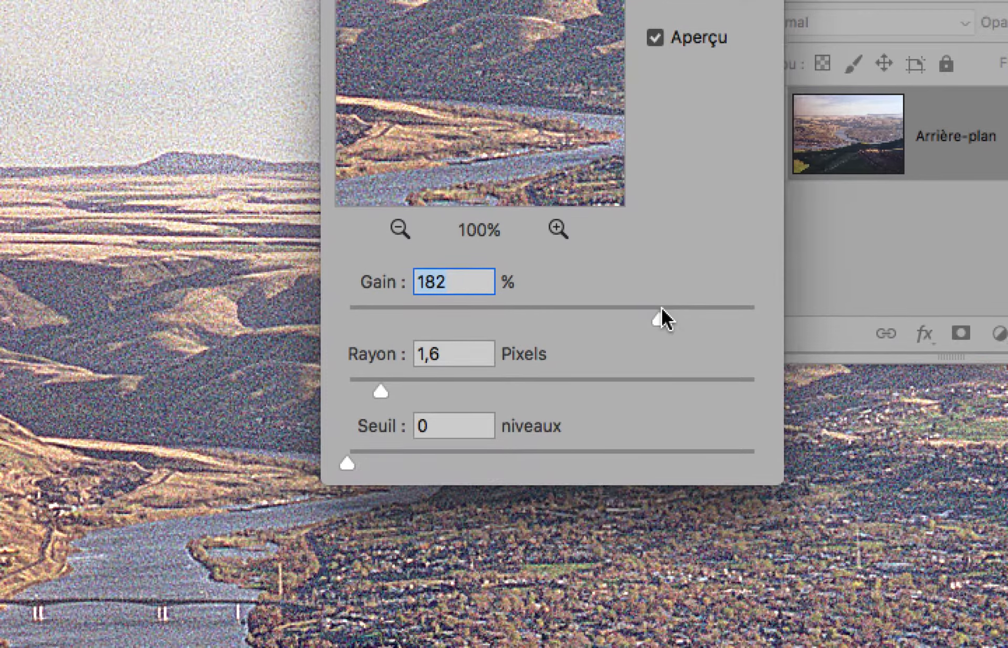
{"action": "left_click_drag", "start_coordinate": [662, 308], "coordinate": [707, 321]}
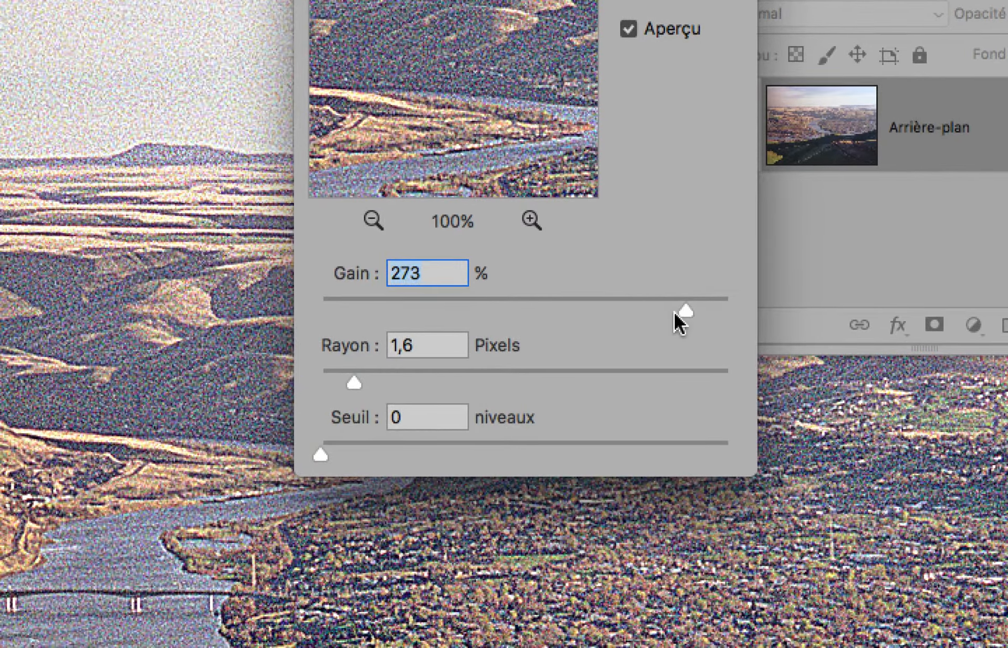
{"action": "left_click_drag", "start_coordinate": [394, 382], "coordinate": [403, 383]}
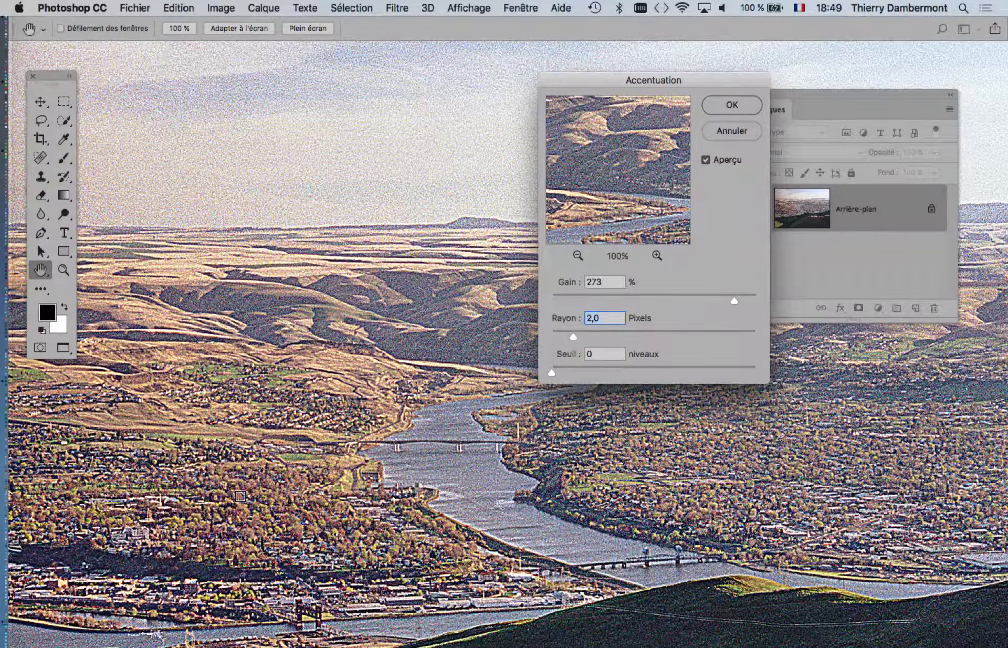
{"action": "left_click_drag", "start_coordinate": [607, 79], "coordinate": [688, 66]}
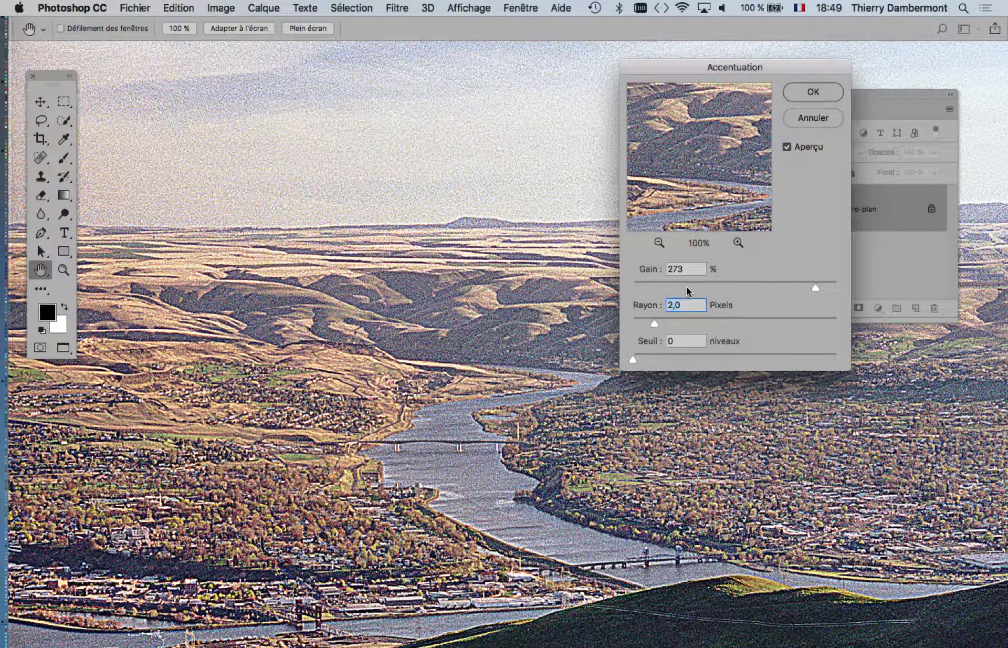
{"action": "left_click_drag", "start_coordinate": [717, 72], "coordinate": [549, 110]}
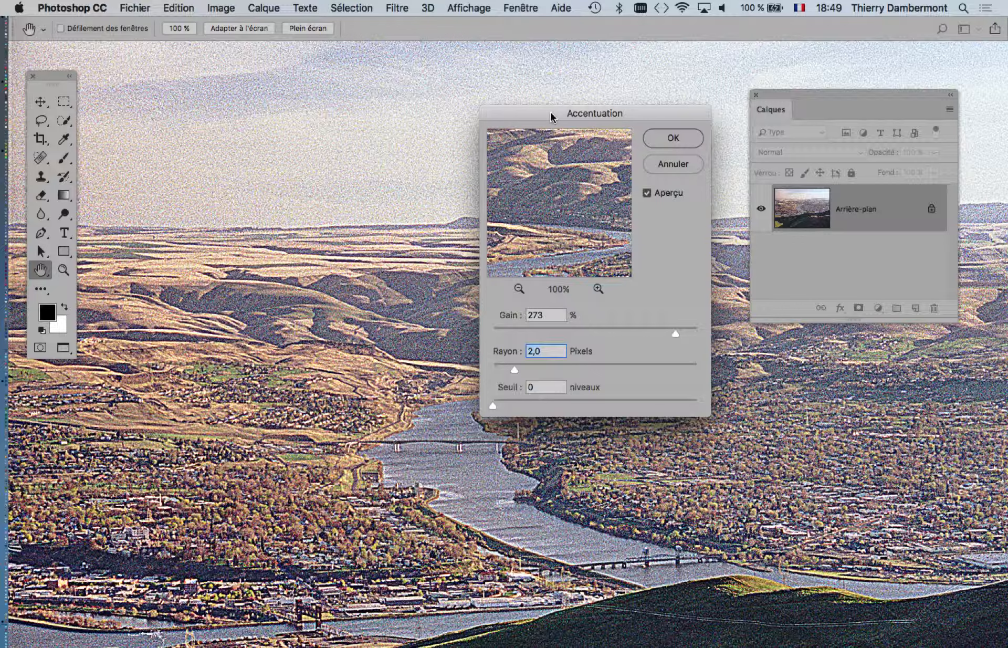
- Try a local contrast boost with a radius of 189,6 pixels and a gain of 53 %
{"action": "key", "text": "alt"}
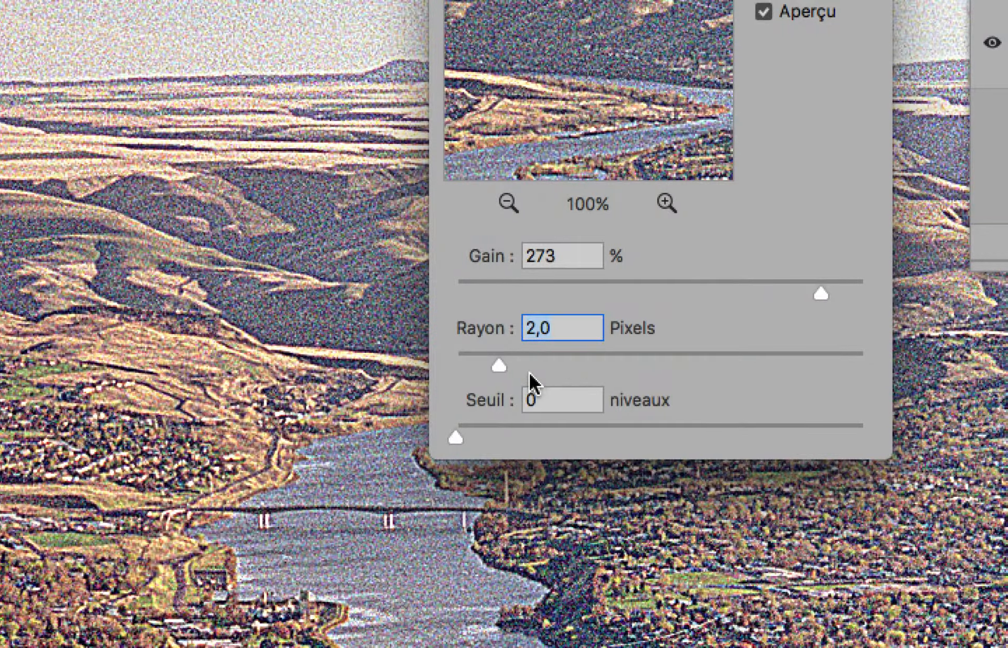
{"action": "left_click_drag", "start_coordinate": [820, 294], "coordinate": [706, 297]}
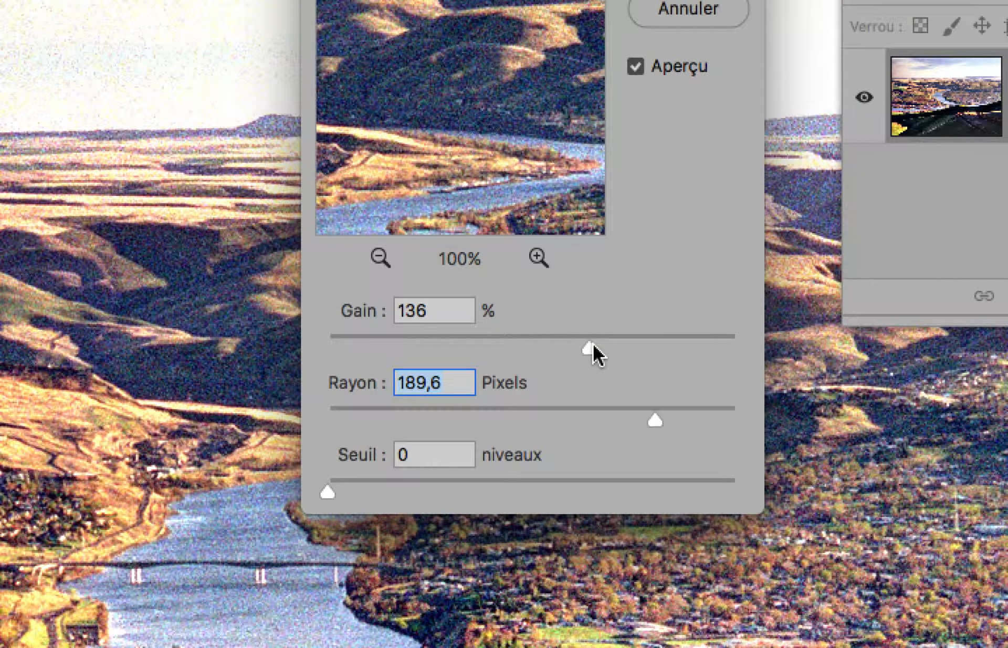
{"action": "left_click_drag", "start_coordinate": [593, 345], "coordinate": [441, 344]}
{"action": "key", "text": "alt"}
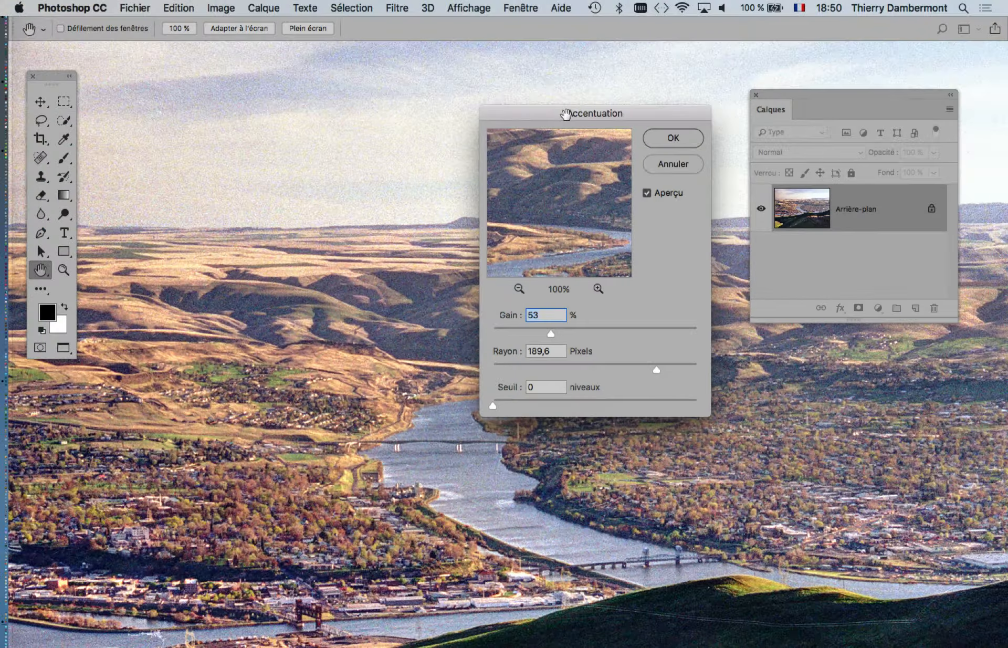
- Move the Accentuation dialog clear of the river and try a gain of 71 % with a radius of 136,4 pixels
{"action": "left_click_drag", "start_coordinate": [567, 70], "coordinate": [804, 254]}
{"action": "key", "text": "alt"}
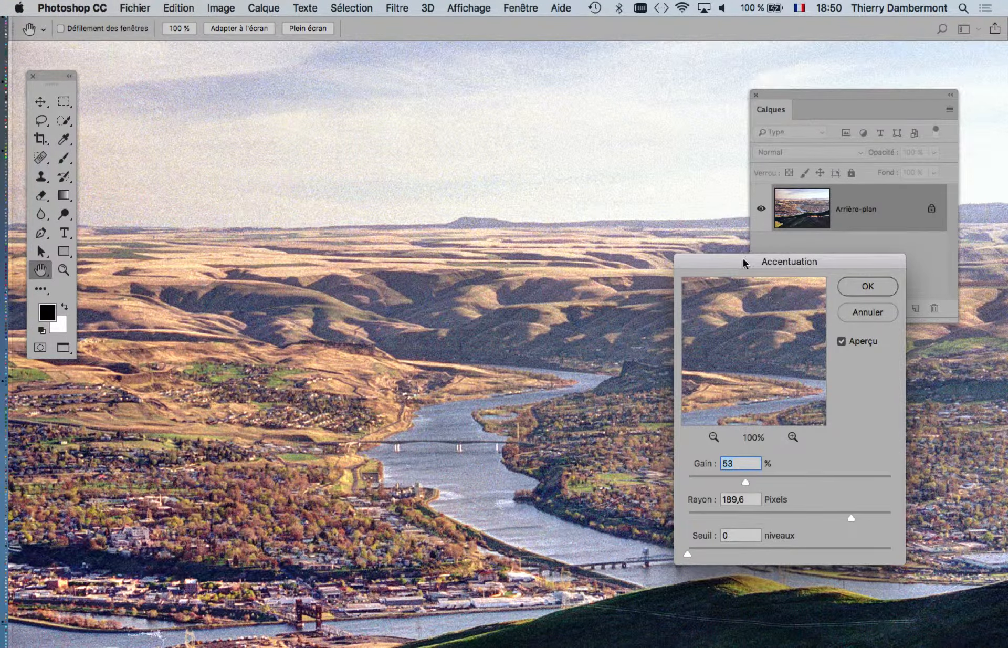
{"action": "left_click_drag", "start_coordinate": [742, 258], "coordinate": [754, 62]}
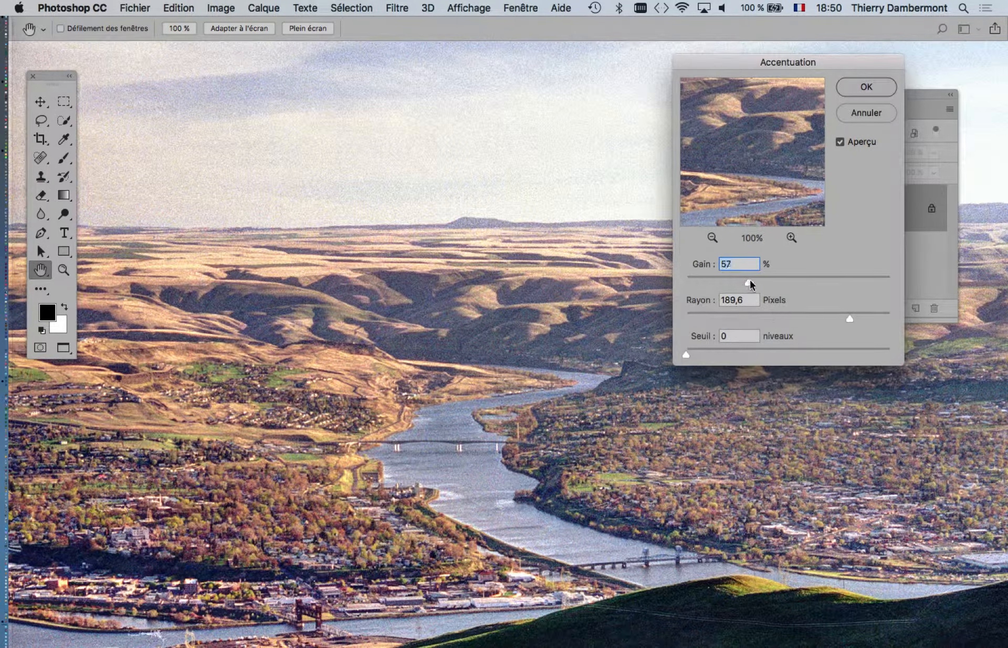
{"action": "left_click_drag", "start_coordinate": [749, 283], "coordinate": [764, 282]}
{"action": "mouse_move", "coordinate": [849, 318]}
{"action": "left_mouse_down"}
{"action": "mouse_move", "coordinate": [789, 319]}
{"action": "mouse_move", "coordinate": [830, 320]}
{"action": "left_mouse_up"}
{"action": "key", "text": "alt"}
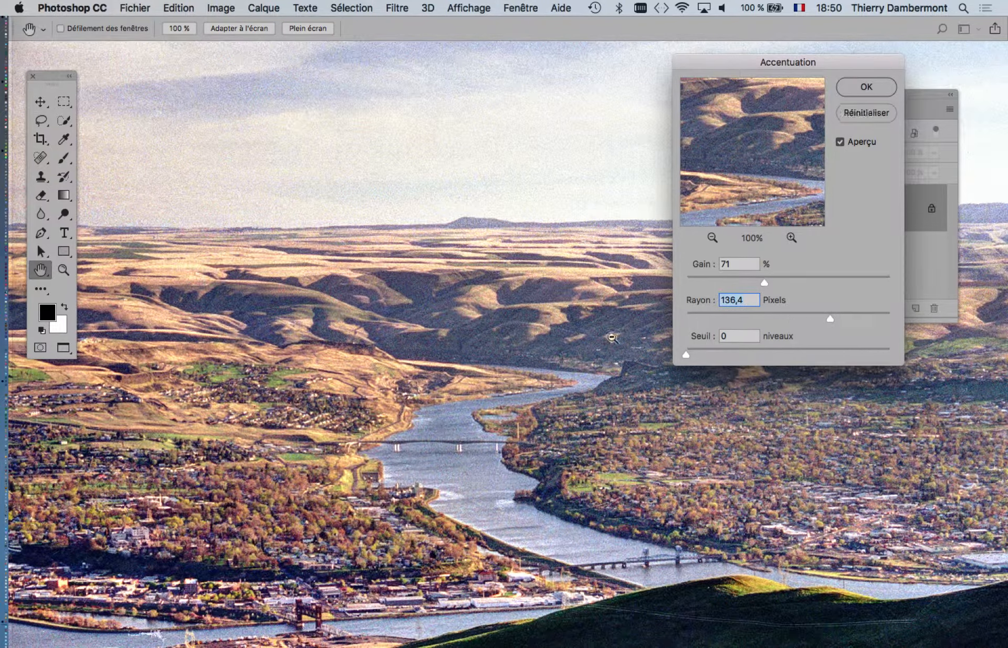
- Set the Accentuation gain to 67 % and the radius to 66,0 pixels while judging the whole photo
{"action": "left_click", "coordinate": [559, 343], "text": "alt"}
{"action": "left_click", "coordinate": [559, 344], "text": "alt"}
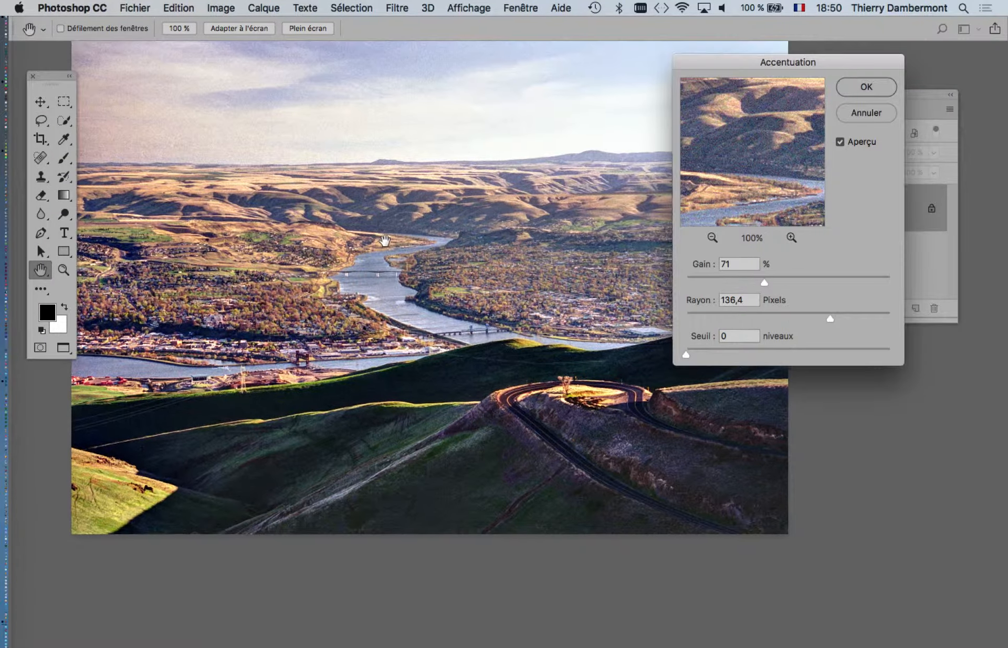
{"action": "left_click", "coordinate": [401, 255], "text": "alt"}
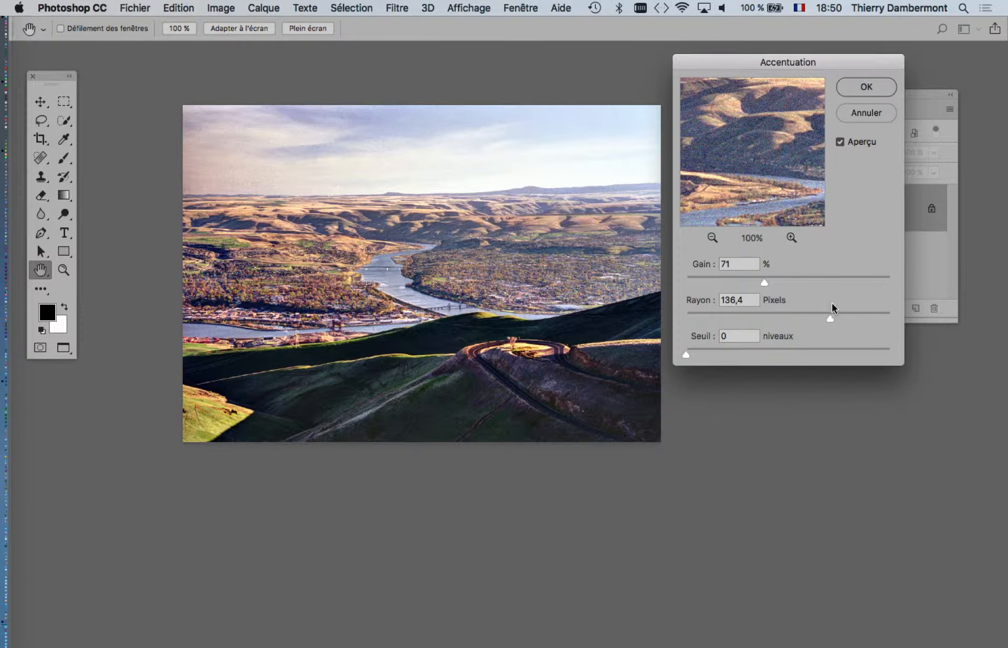
{"action": "left_click_drag", "start_coordinate": [830, 319], "coordinate": [800, 318]}
{"action": "left_click_drag", "start_coordinate": [764, 282], "coordinate": [799, 319]}
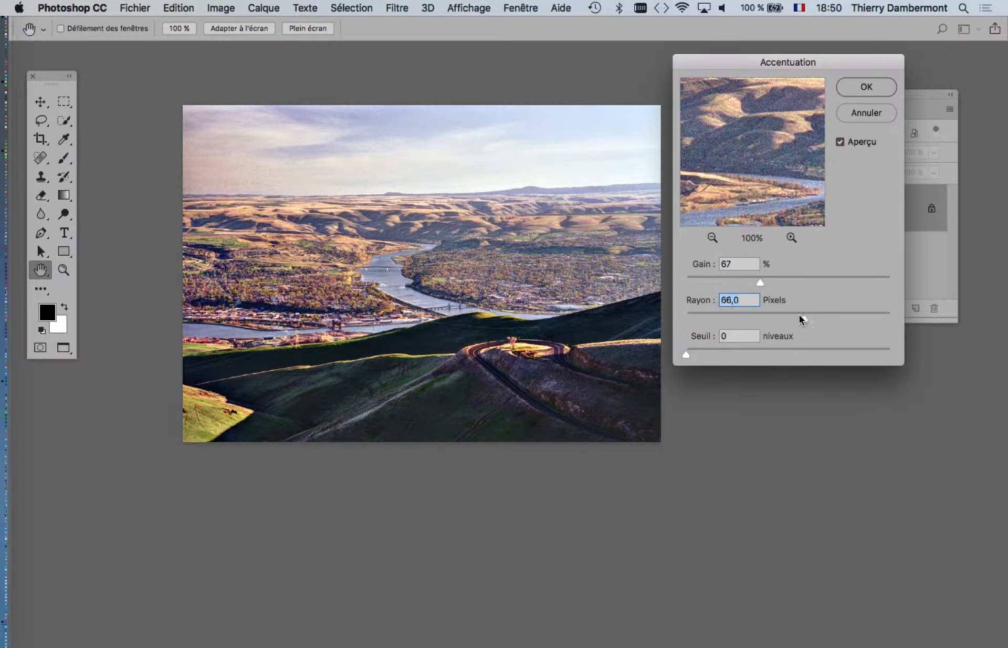
- Set the Accentuation gain to 48 % and try the maximum threshold of 255 levels
{"action": "left_click_drag", "start_coordinate": [760, 285], "coordinate": [736, 282]}
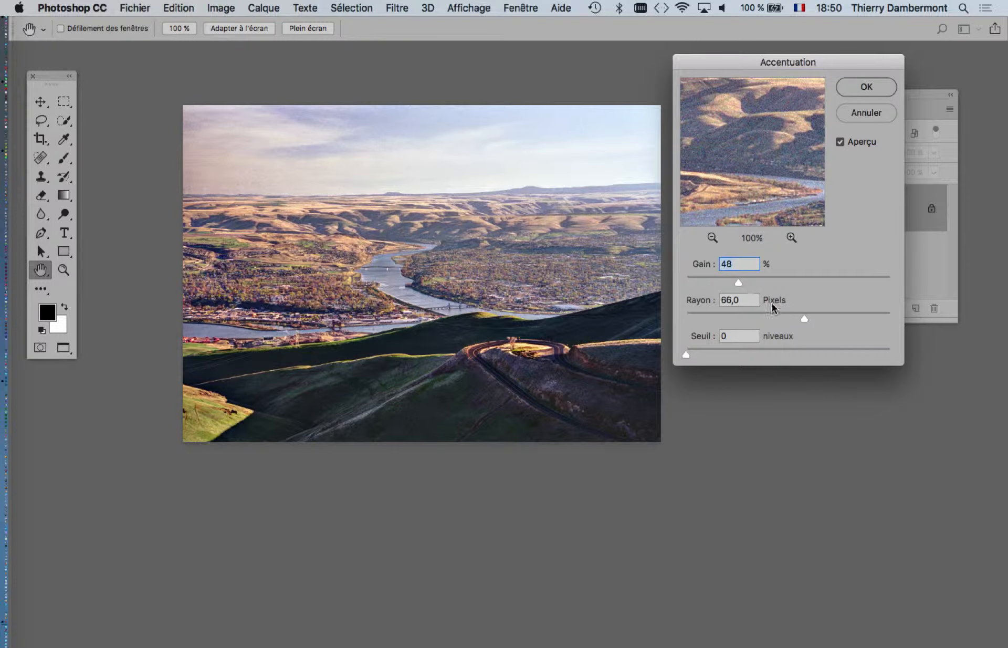
{"action": "key", "text": "alt"}
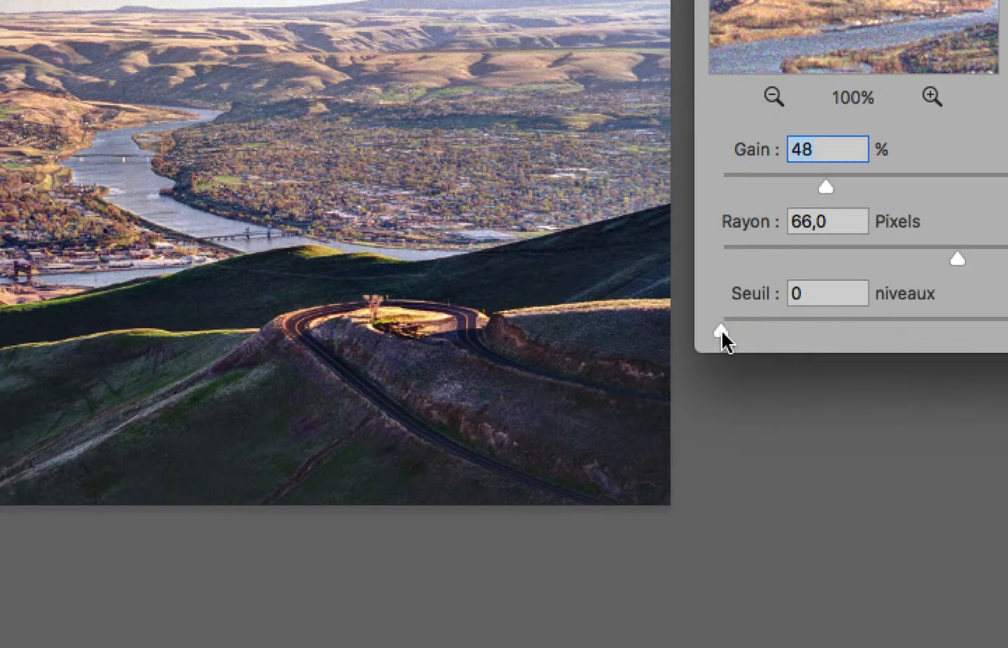
{"action": "left_click_drag", "start_coordinate": [699, 331], "coordinate": [1007, 337]}
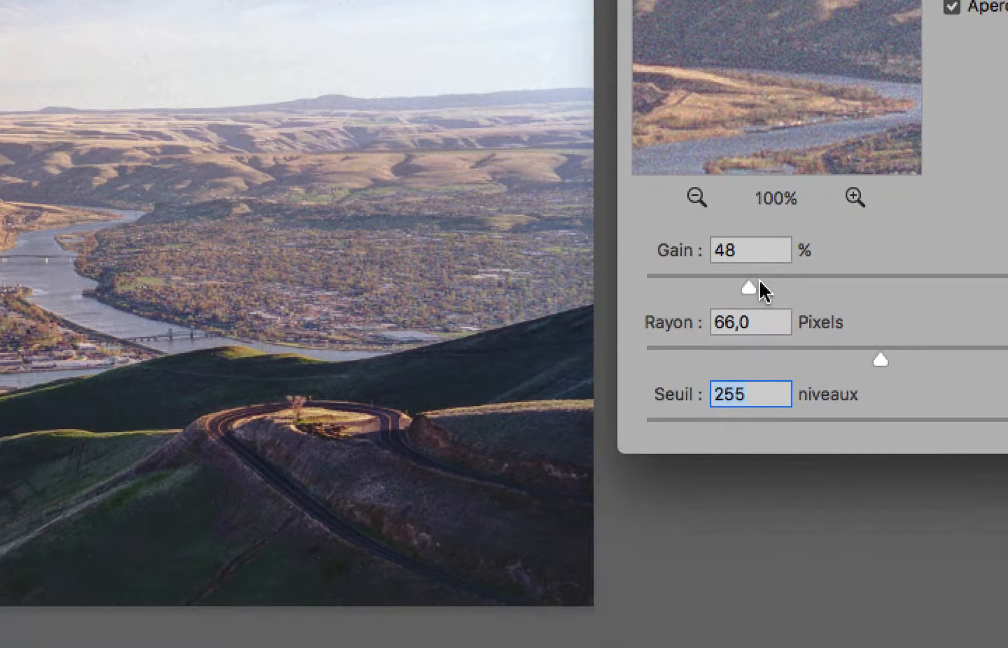
- Try a gain of 108 % with a radius of 406,4 pixels, and lower the threshold to 3 levels
{"action": "left_click_drag", "start_coordinate": [761, 284], "coordinate": [838, 286]}
{"action": "left_click", "coordinate": [1003, 358]}
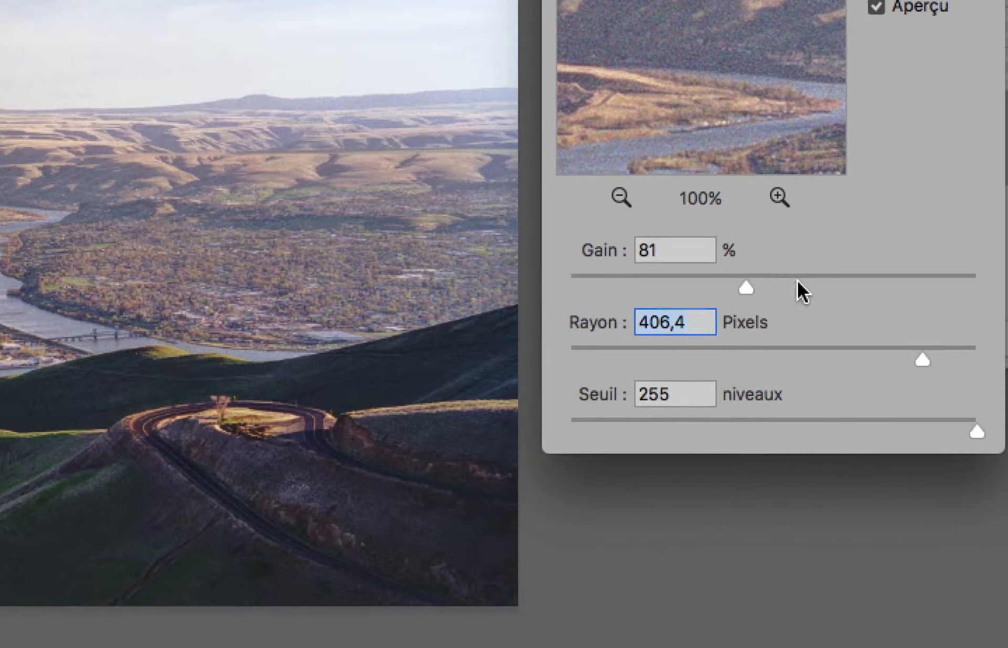
{"action": "left_click", "coordinate": [818, 289]}
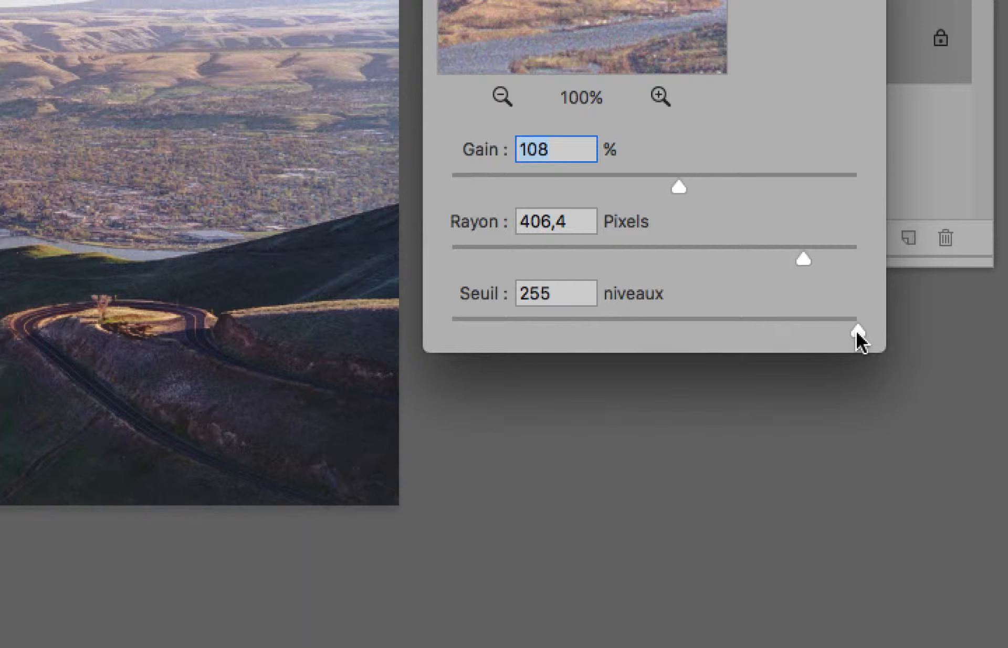
{"action": "left_click_drag", "start_coordinate": [859, 341], "coordinate": [625, 339]}
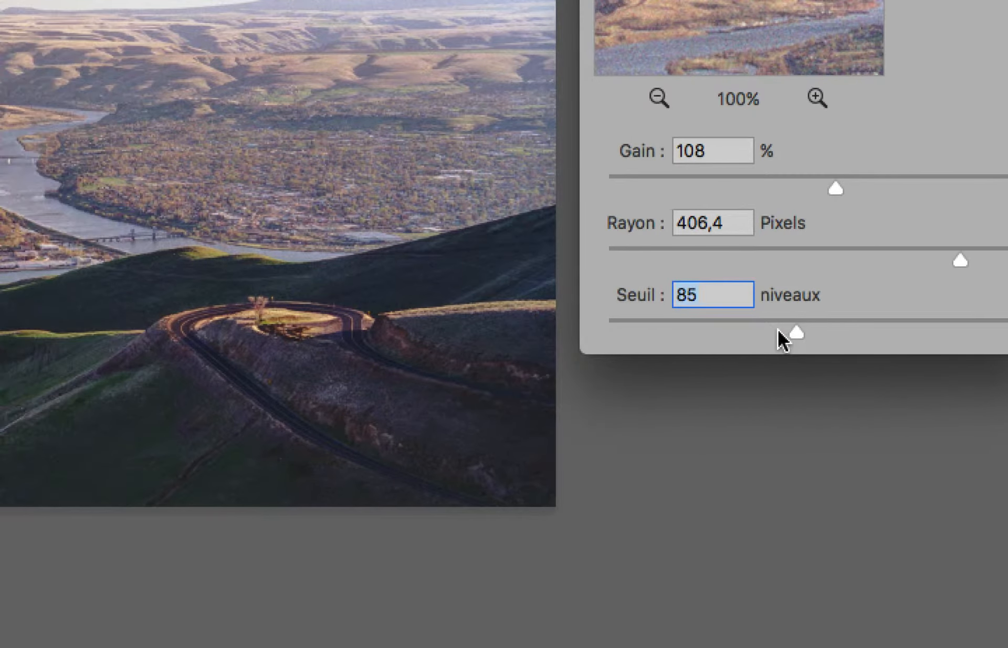
{"action": "left_click_drag", "start_coordinate": [782, 339], "coordinate": [614, 340]}
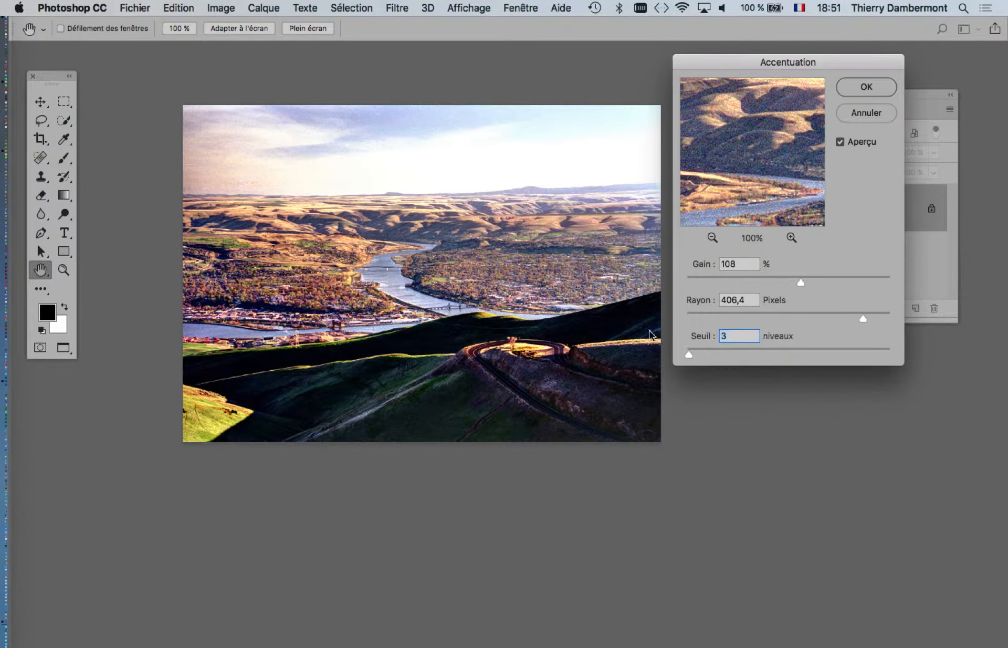
- Set the gain to 66 % and the radius to 136,4 pixels, then apply the Accentuation filter
{"action": "scroll", "coordinate": [354, 184], "scroll_direction": "up", "scroll_amount": 3, "text": "alt"}
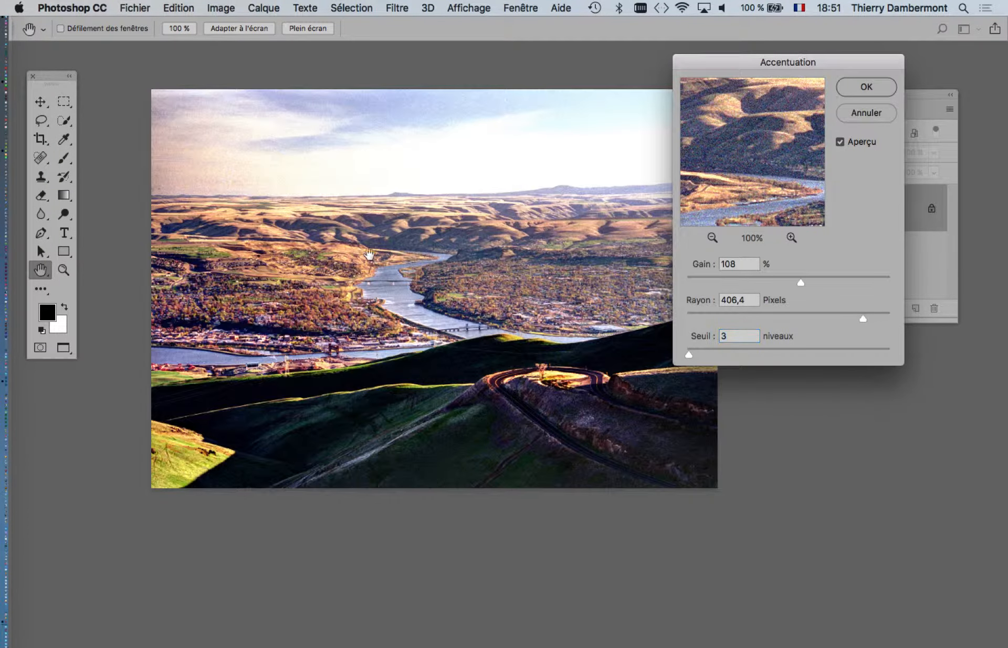
{"action": "scroll", "coordinate": [542, 307], "scroll_direction": "right", "scroll_amount": 5}
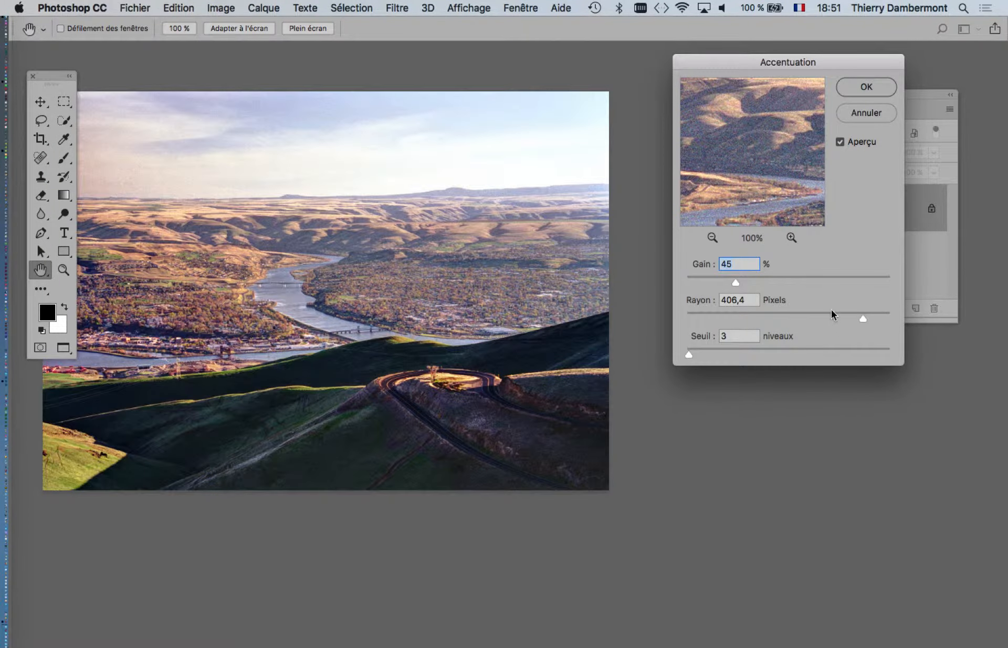
{"action": "left_click_drag", "start_coordinate": [861, 318], "coordinate": [830, 316]}
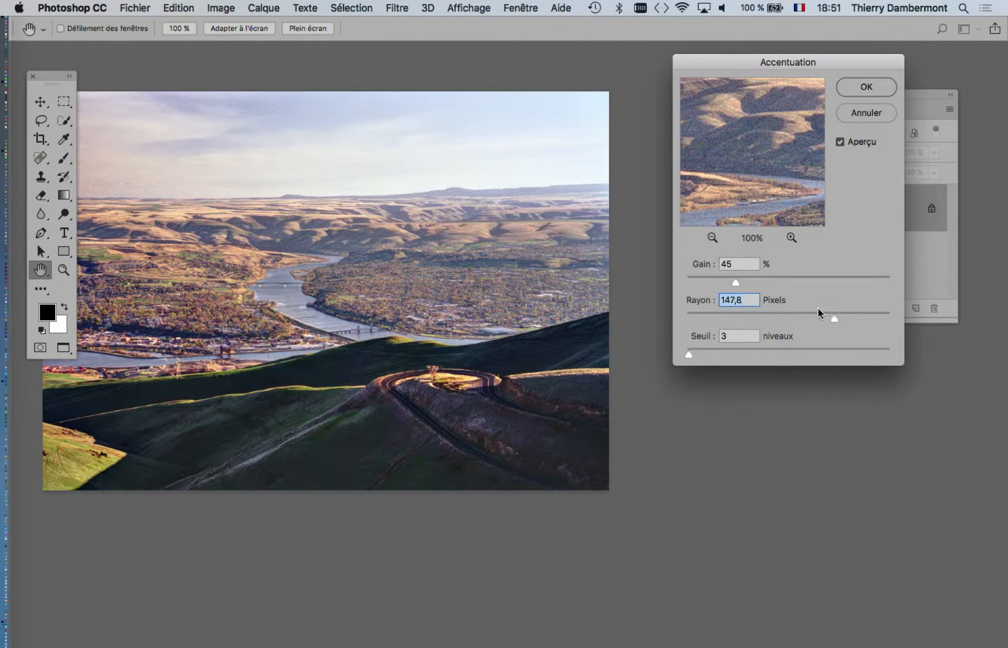
{"action": "left_click", "coordinate": [758, 281]}
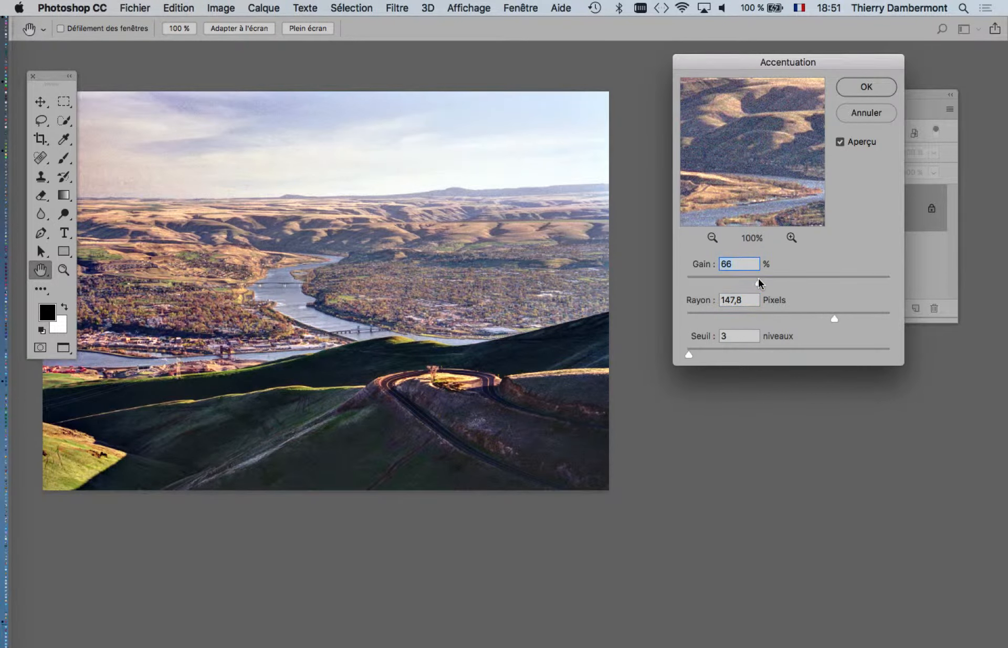
{"action": "left_click", "coordinate": [832, 318]}
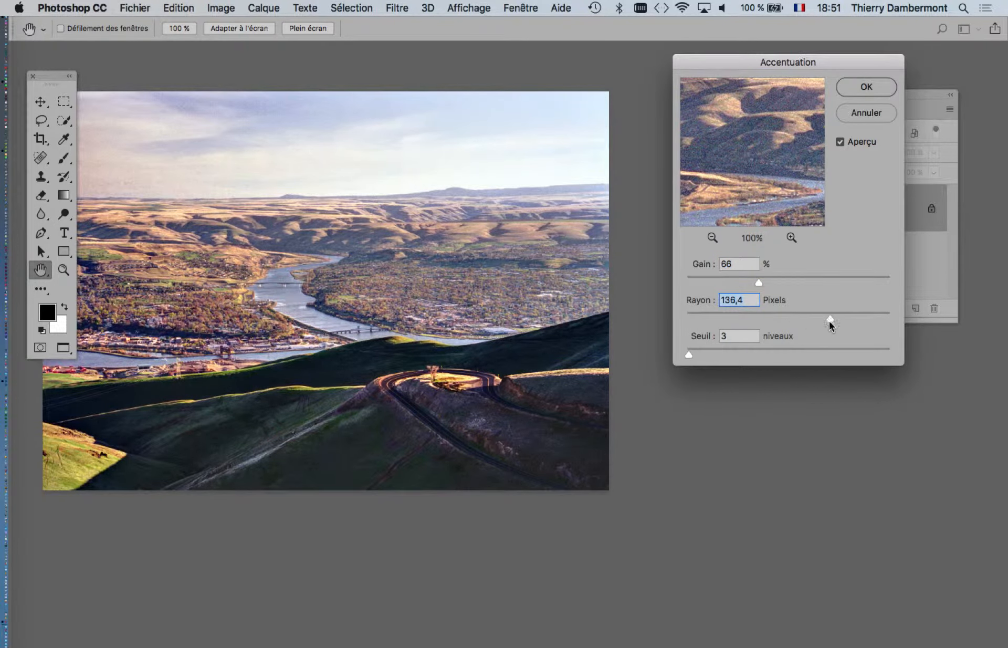
{"action": "left_click", "coordinate": [869, 87]}
- Activate the Zoom tool, recentre the photo in the workspace and move the Calques panel lower
{"action": "key", "text": "z"}
{"action": "left_click_drag", "start_coordinate": [389, 234], "coordinate": [481, 221]}
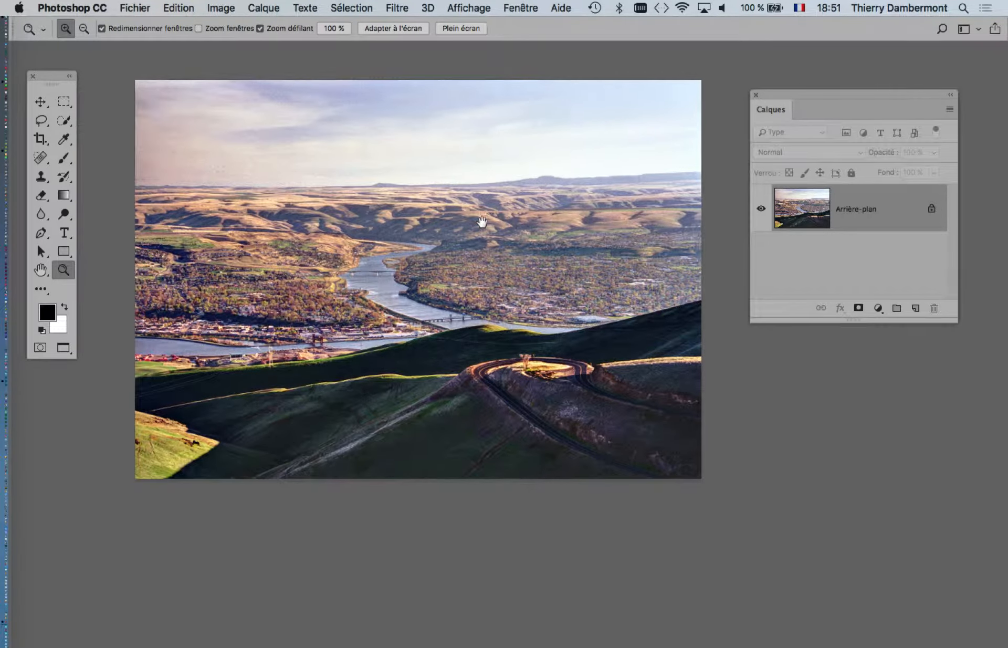
{"action": "left_click_drag", "start_coordinate": [837, 104], "coordinate": [835, 169]}
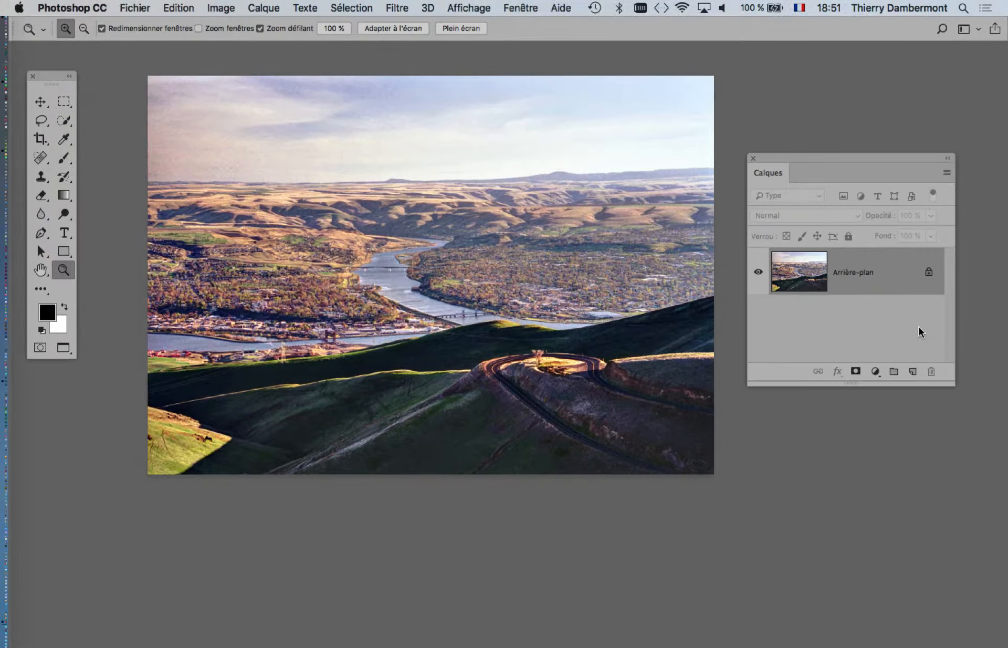
- Start saving the photo under a new name and make the Enregistrer sous dialog narrower and taller
{"action": "left_click", "coordinate": [129, 6]}
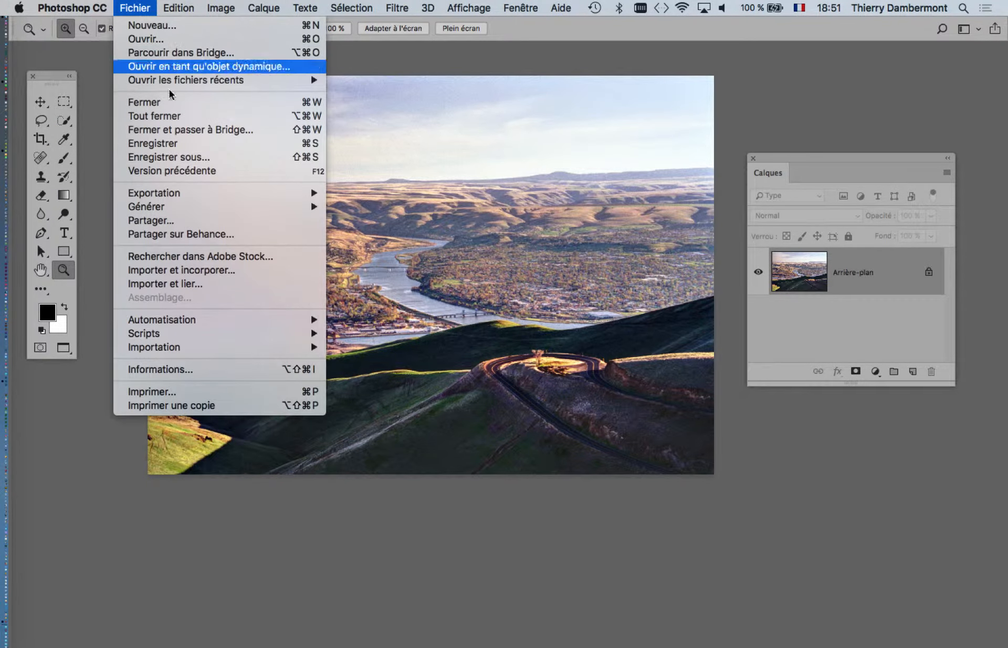
{"action": "left_click", "coordinate": [200, 161]}
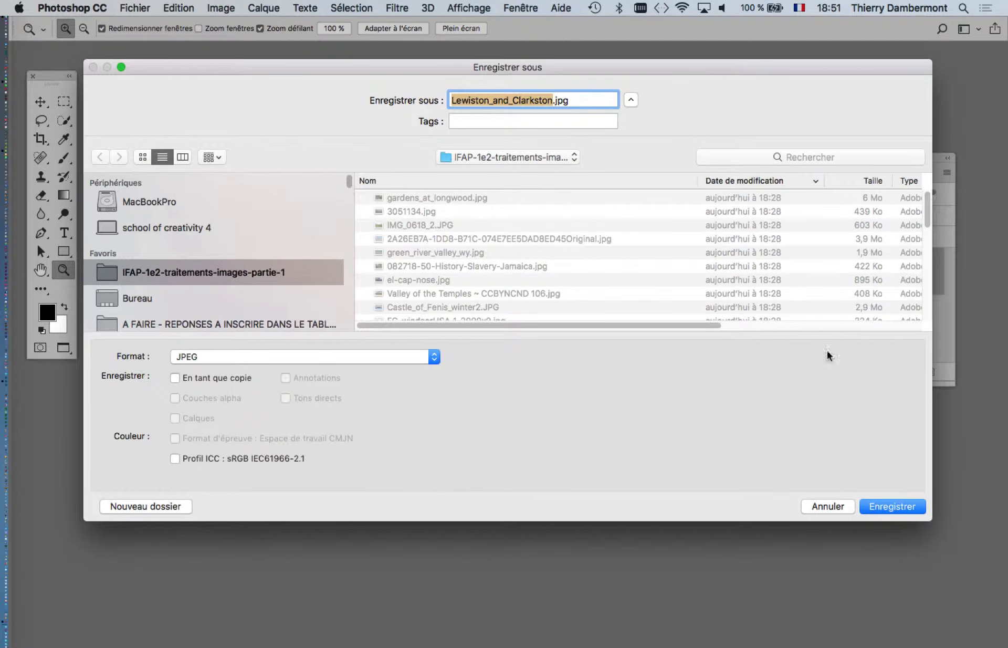
{"action": "left_click_drag", "start_coordinate": [930, 522], "coordinate": [828, 575]}
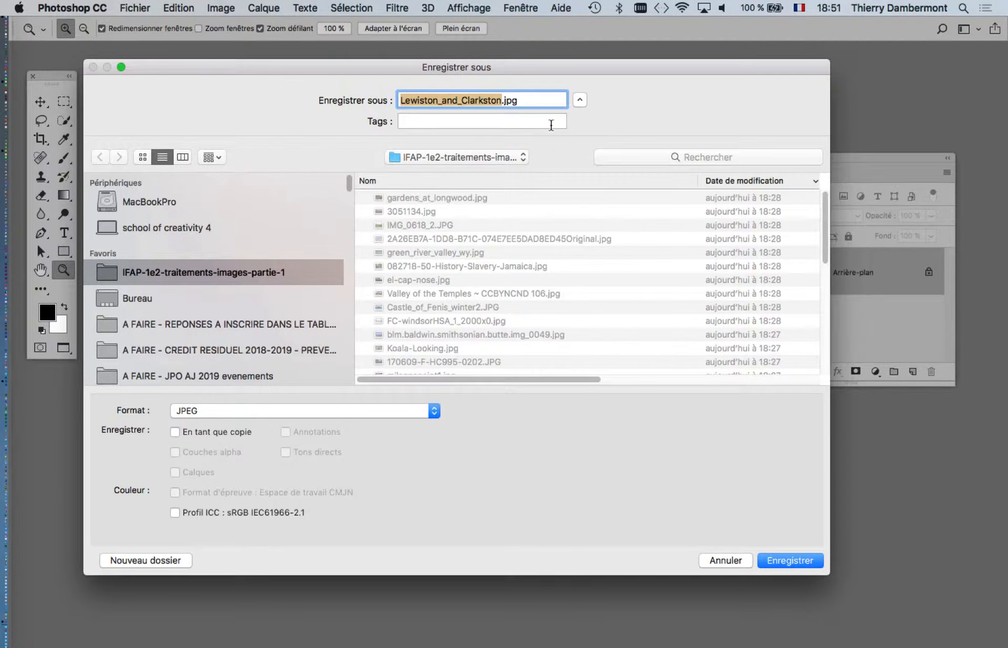